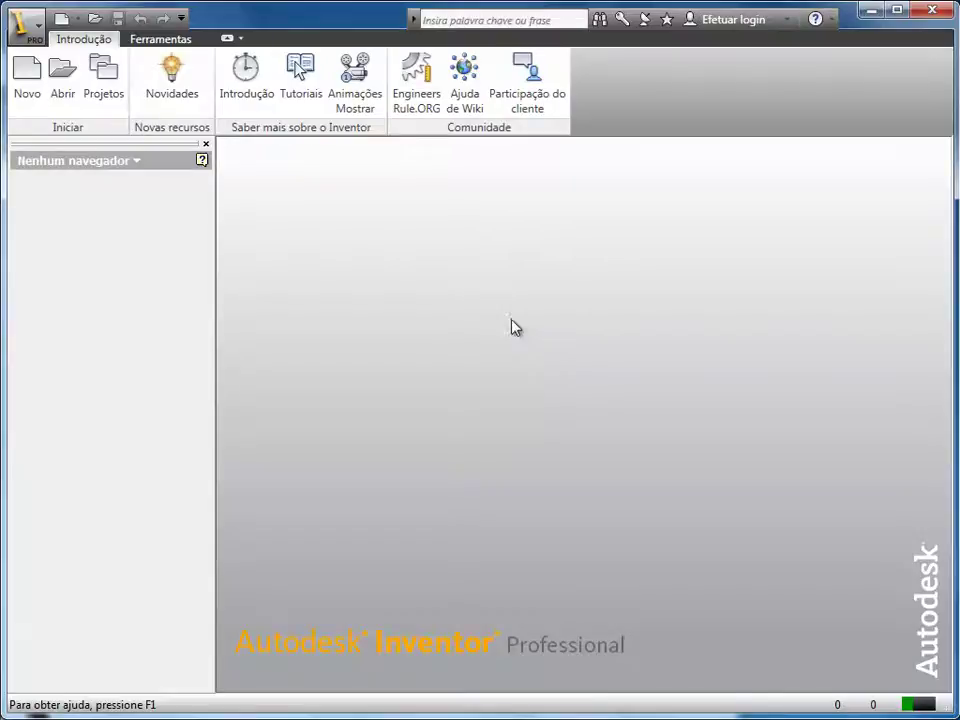
Open the Novo arquivo template dialog from the Introdução ribbon tab.
left_click(28, 97)
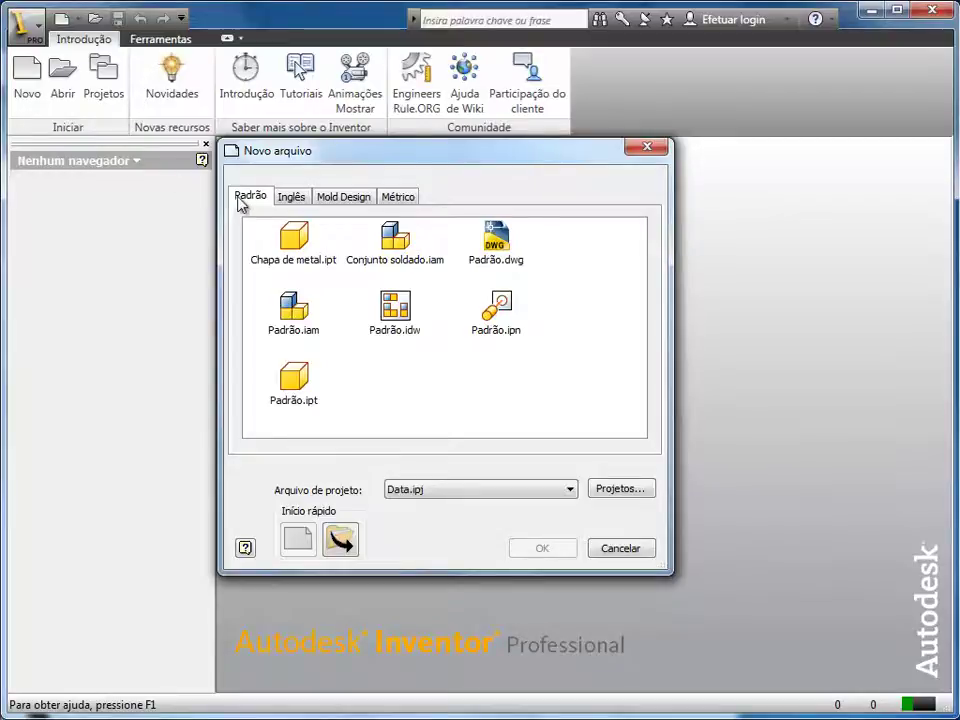
Look through the Inglês and Mold Design template sets, then select the standard Padrão.ipt part template.
left_click(294, 200)
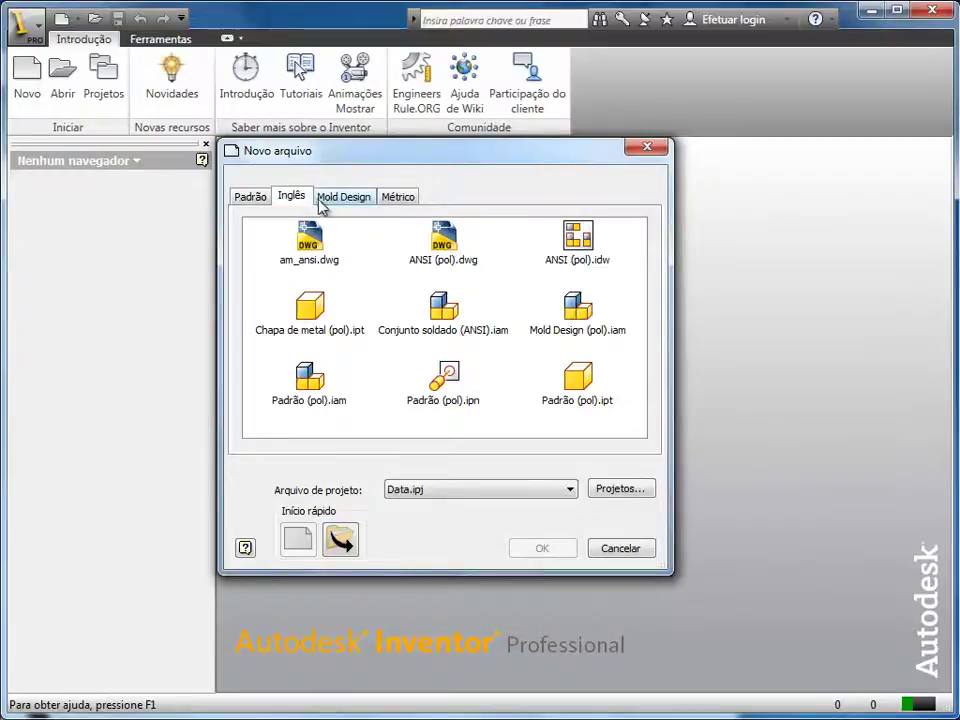
left_click(330, 205)
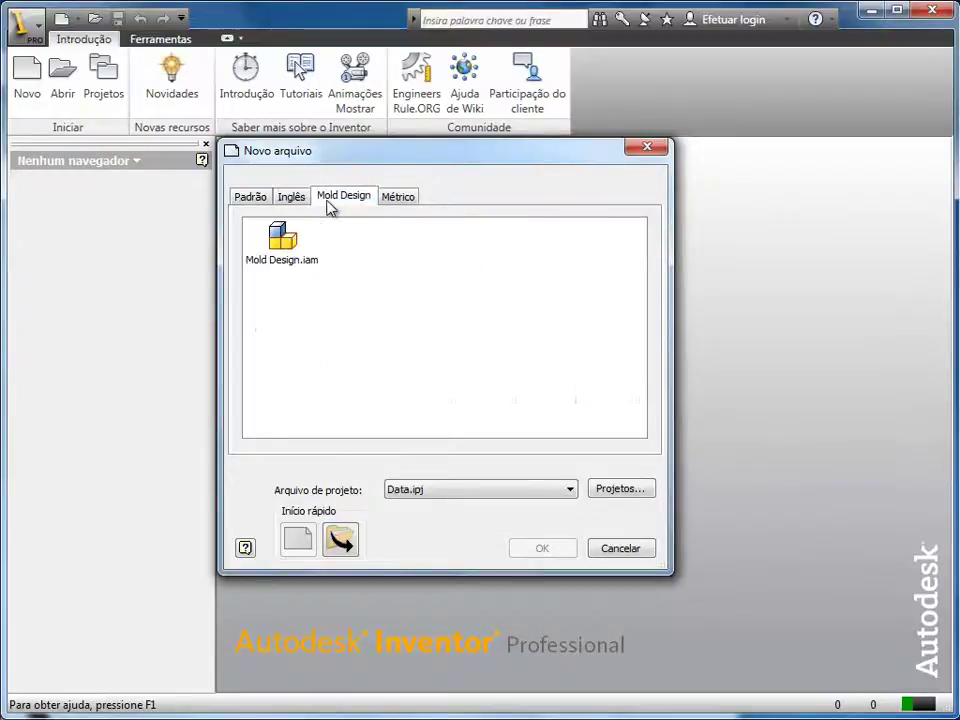
left_click(253, 202)
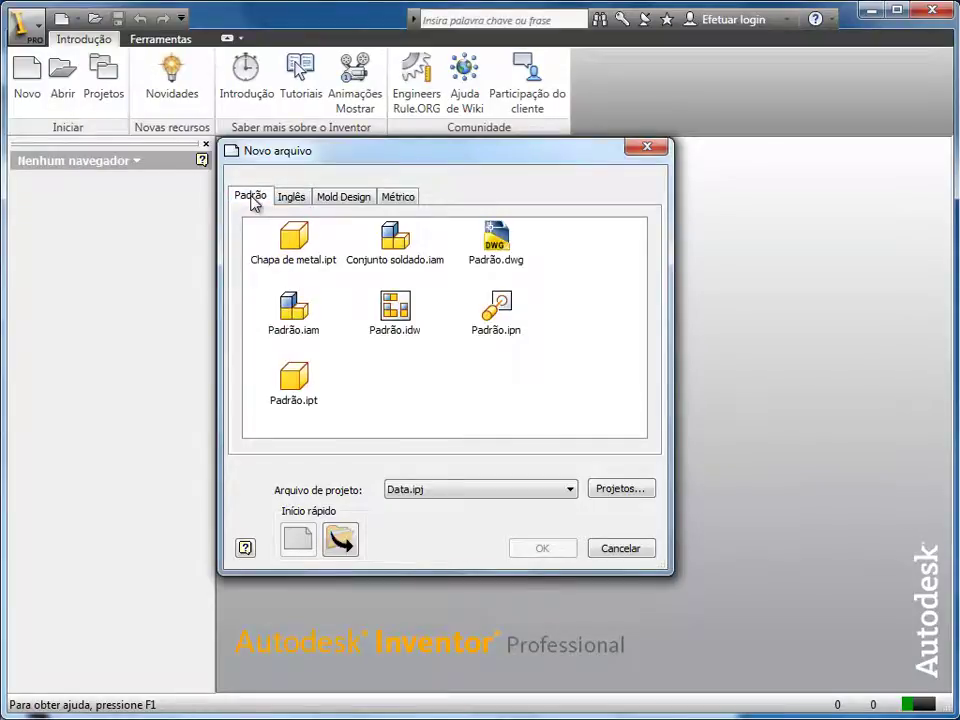
left_click(346, 550)
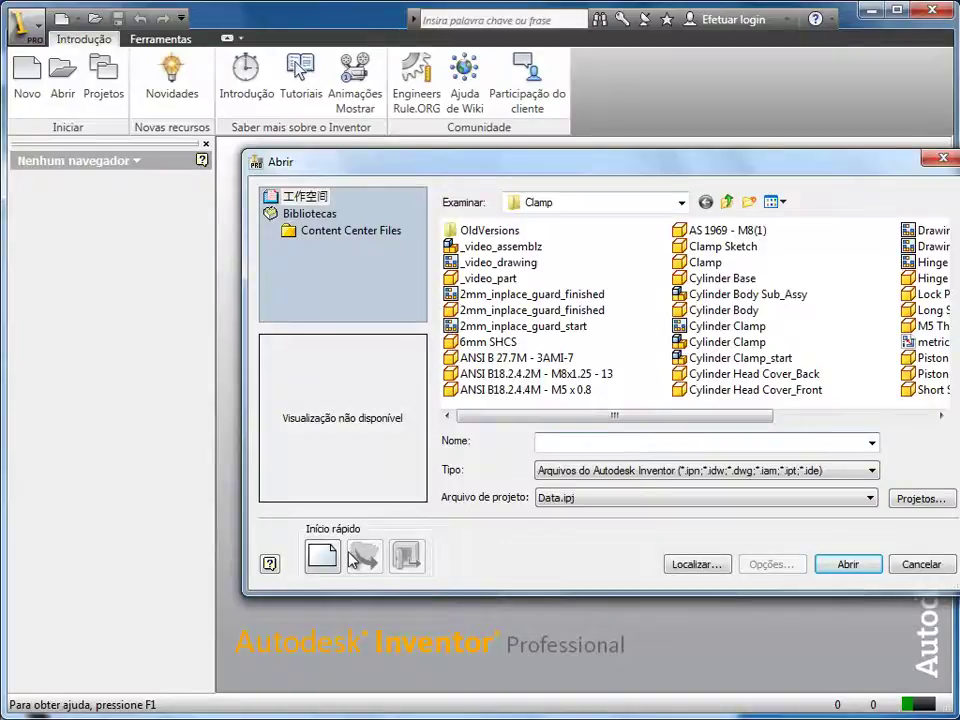
left_click(323, 564)
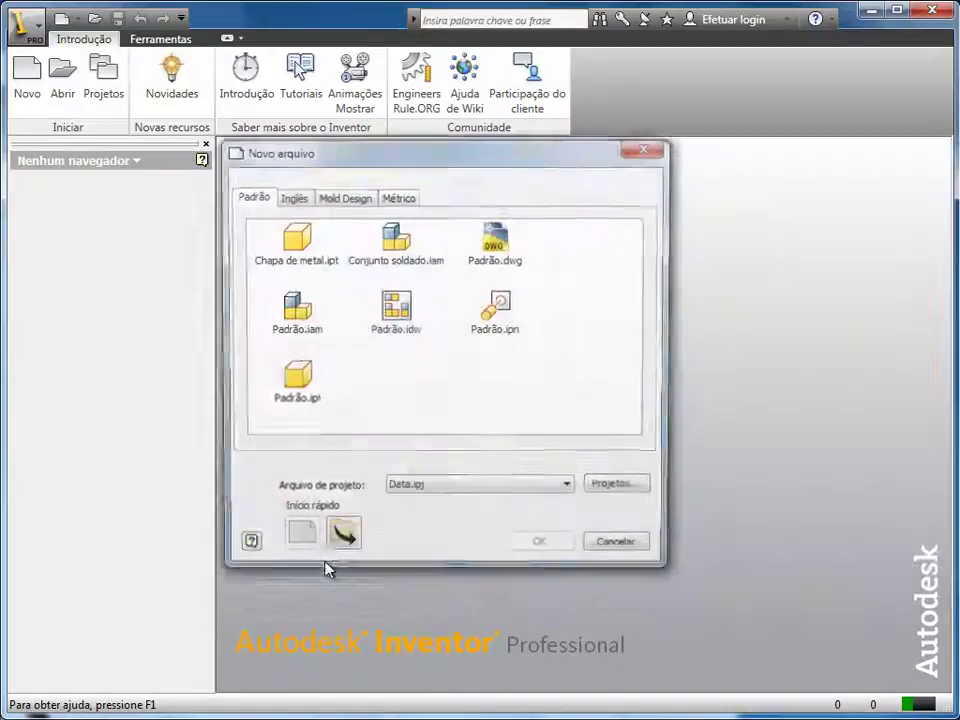
left_click(291, 395)
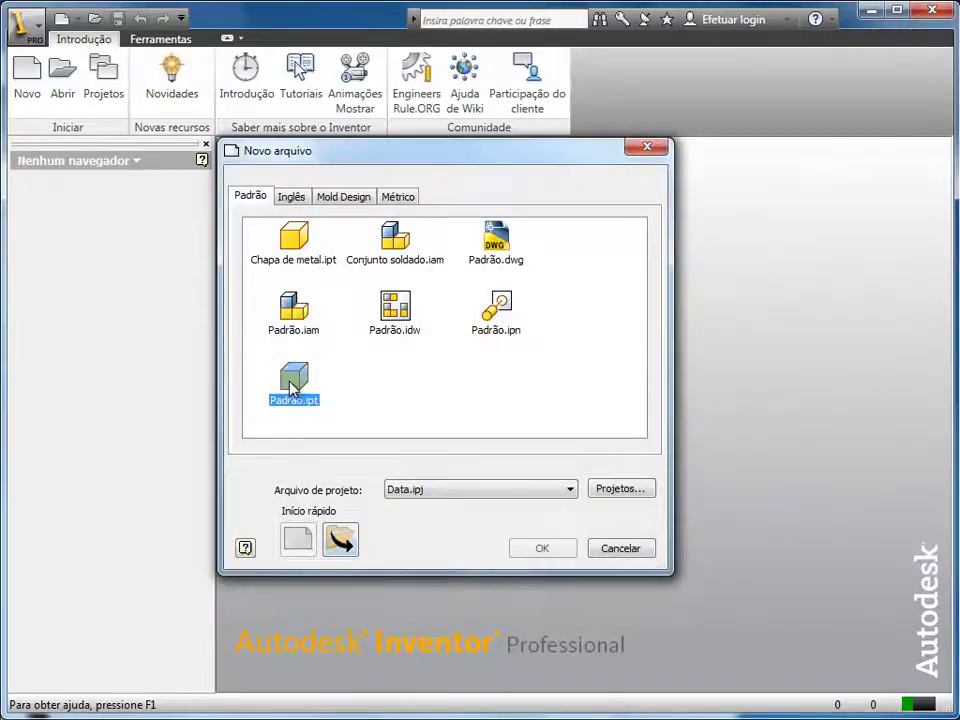
Create the new part and draw a 160 × 86 mm two-point rectangle from the origin.
left_click(537, 549)
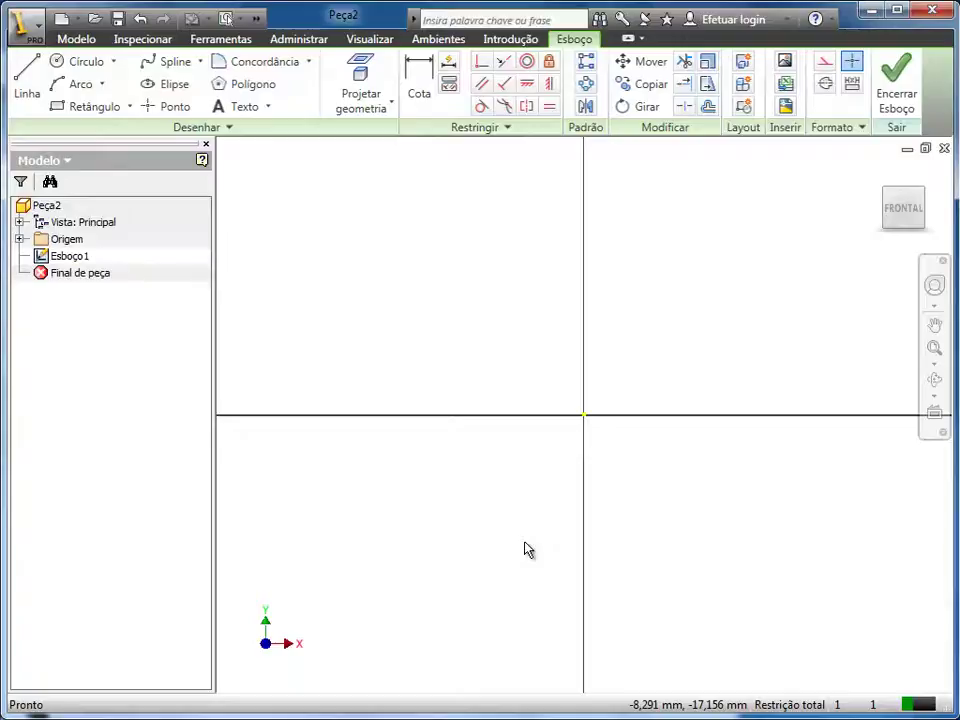
right_click(465, 311)
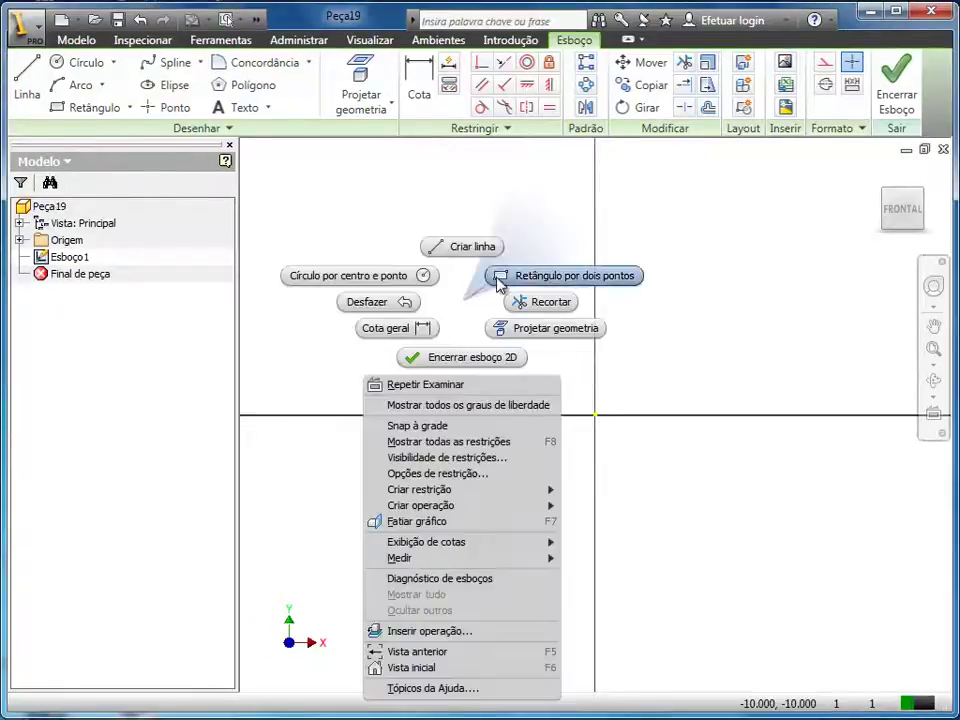
left_click(495, 275)
left_click(595, 414)
type("160")
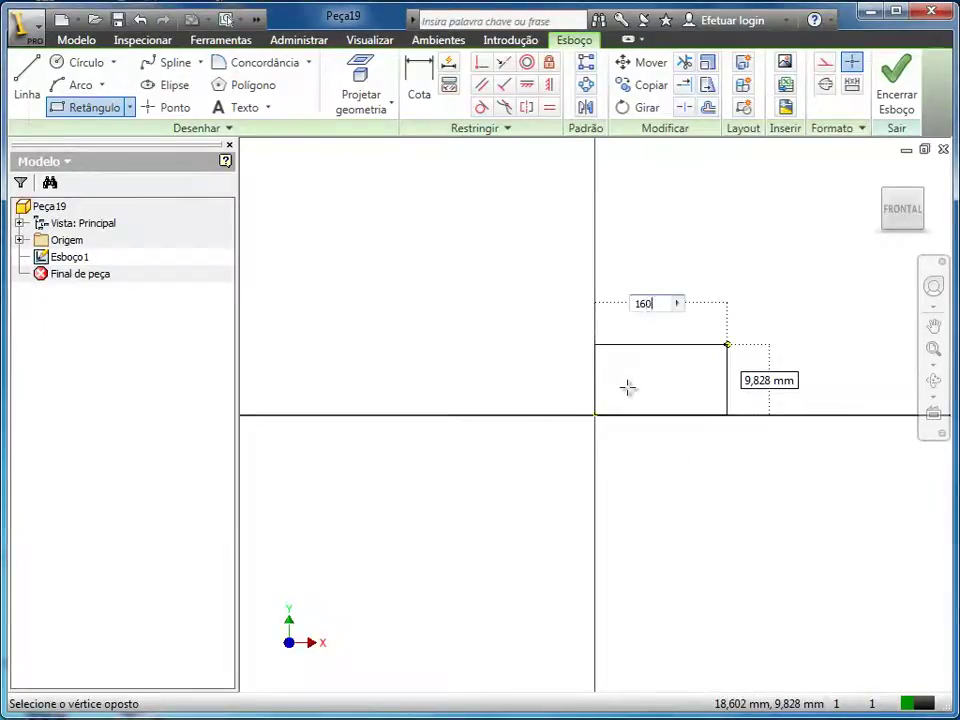
key("Tab")
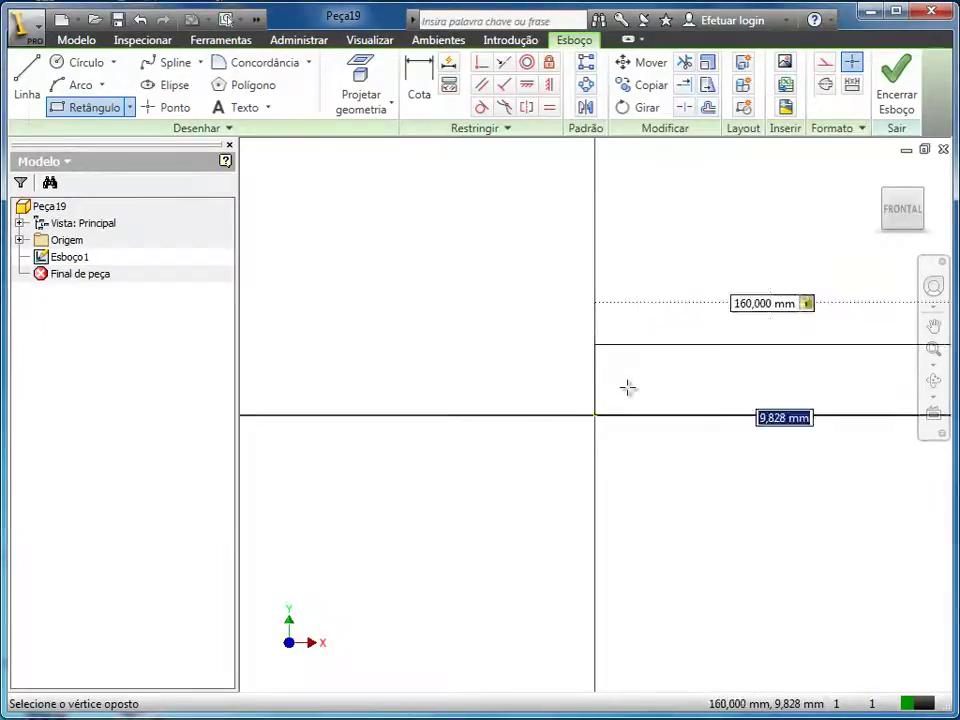
type("86")
key("Tab")
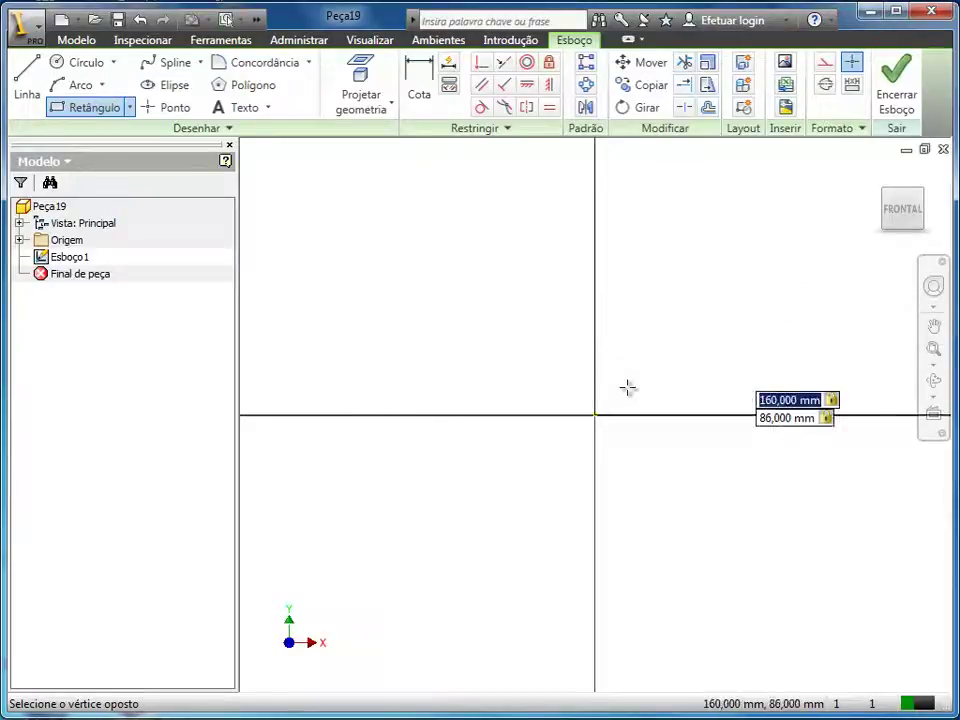
key("Return")
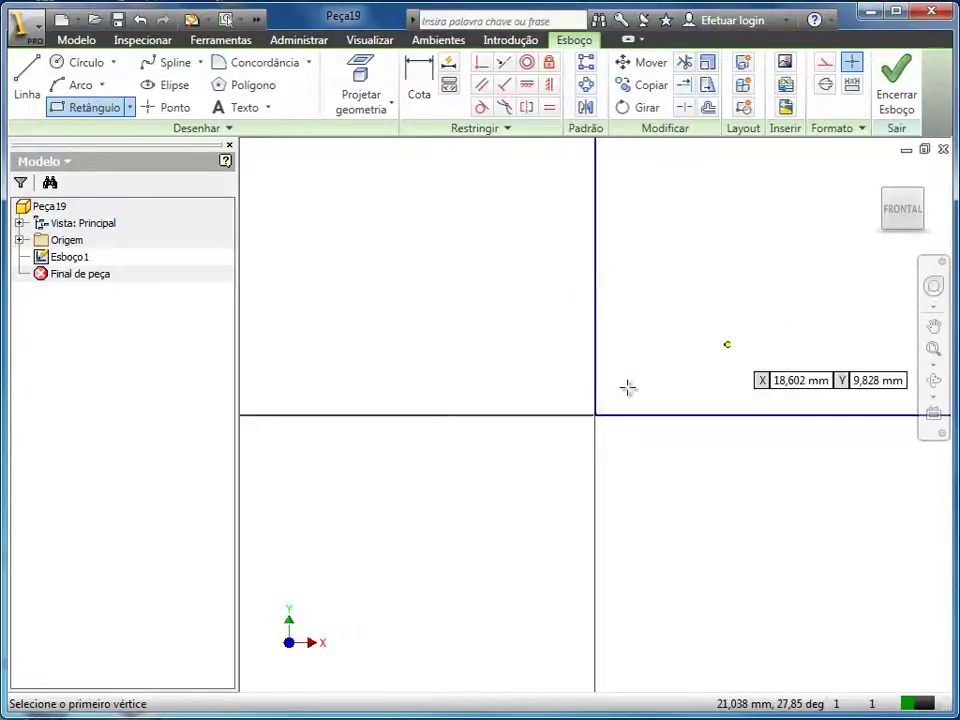
Zoom to show the whole rectangle and finish the 2D sketch.
left_click(933, 350)
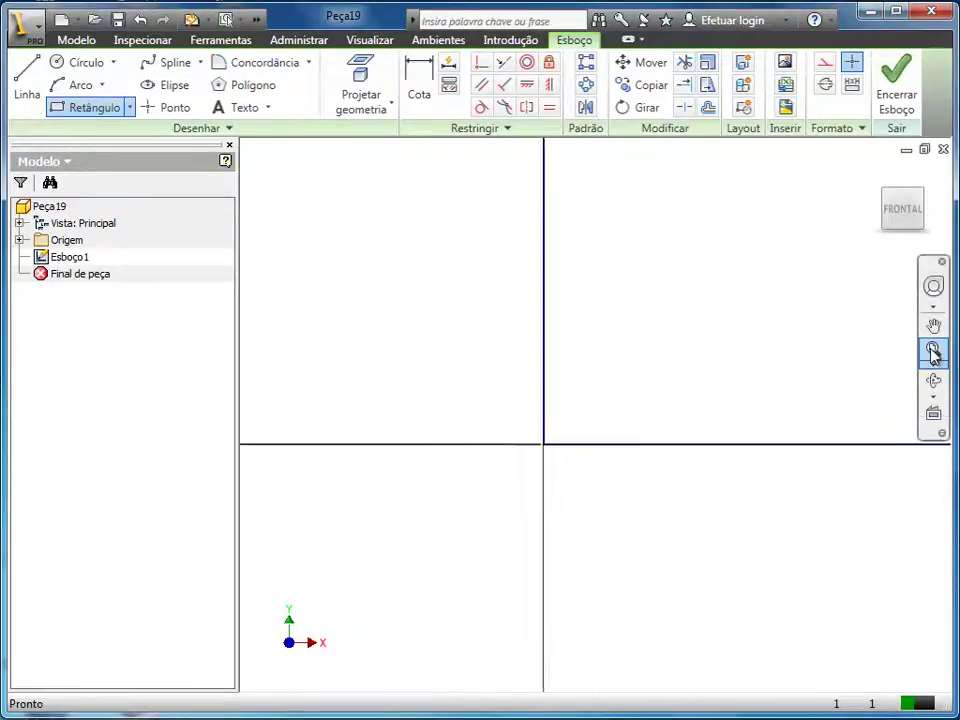
right_click(656, 391)
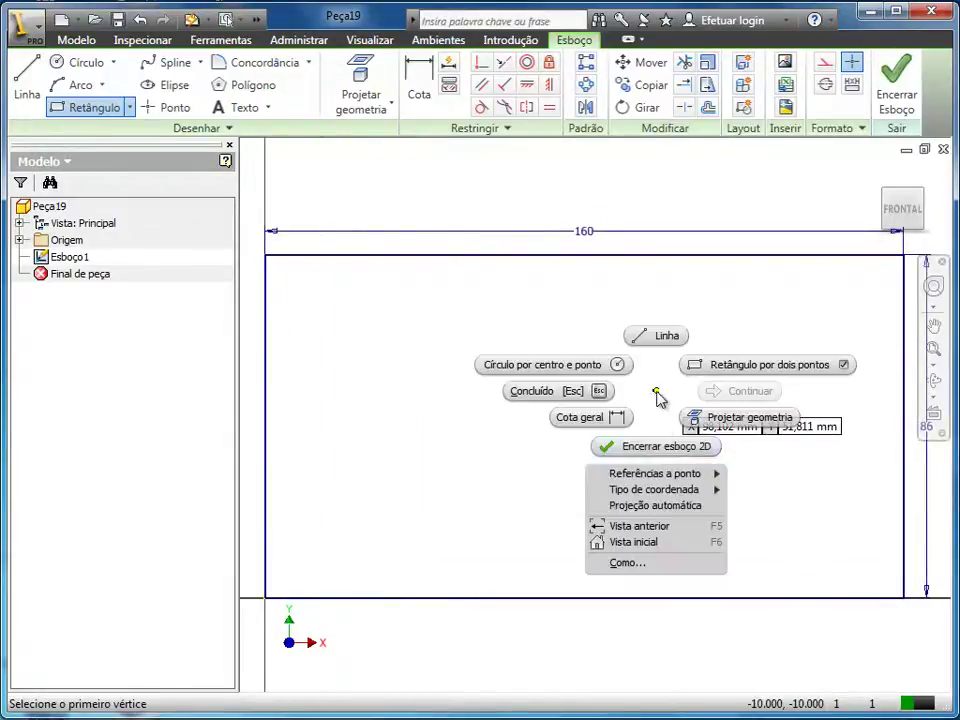
left_click(660, 448)
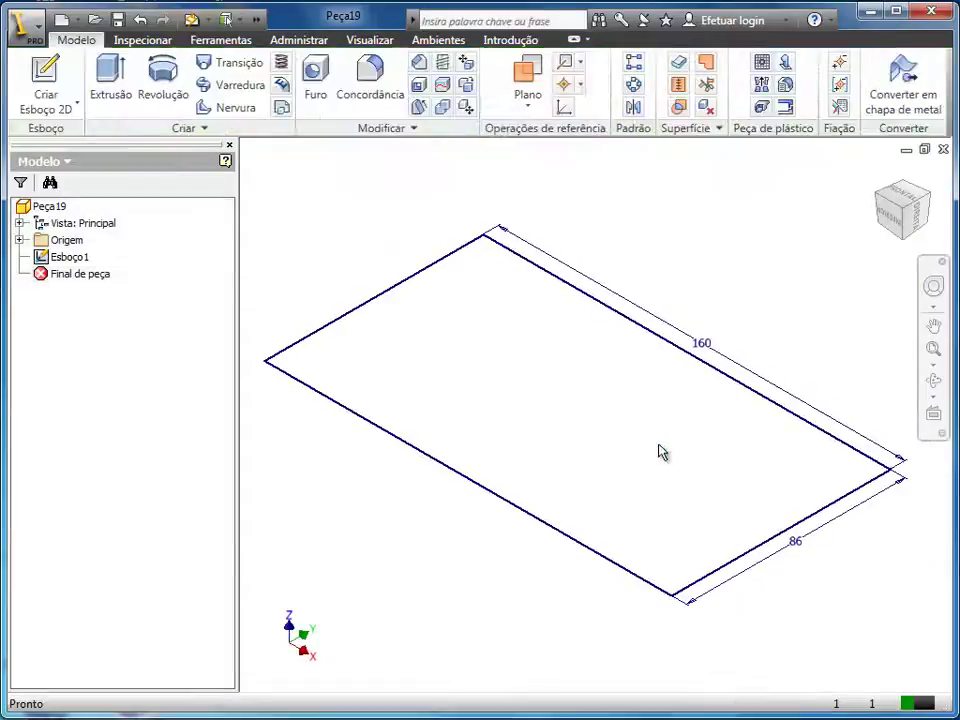
Extrude the rectangle 15 mm into a plate and start a new sketch on its long side face.
left_click(443, 262)
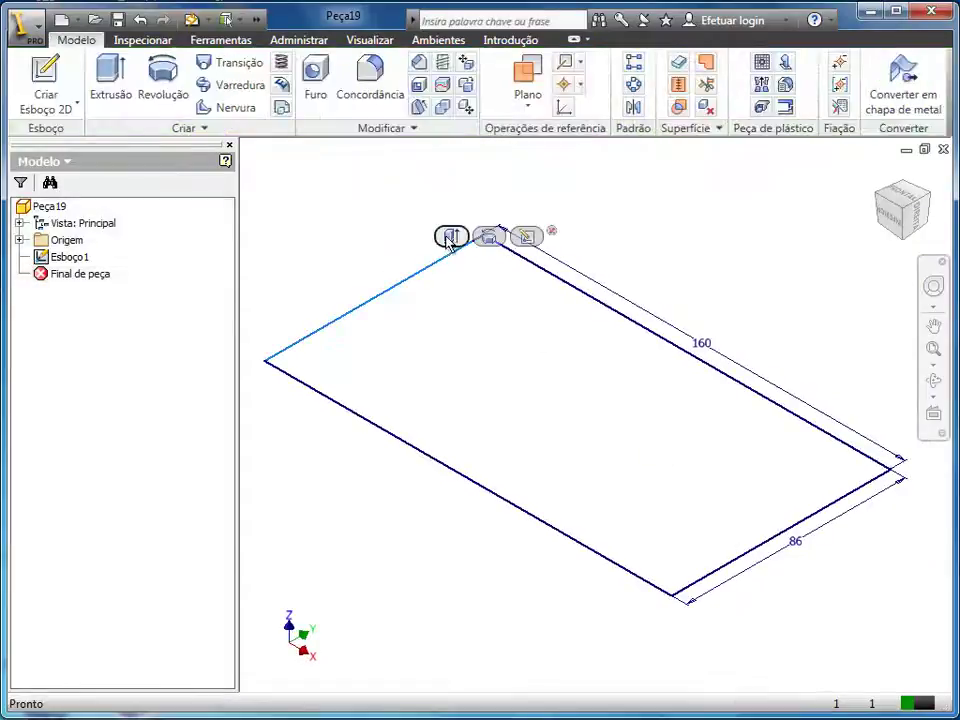
left_click(452, 235)
type("15")
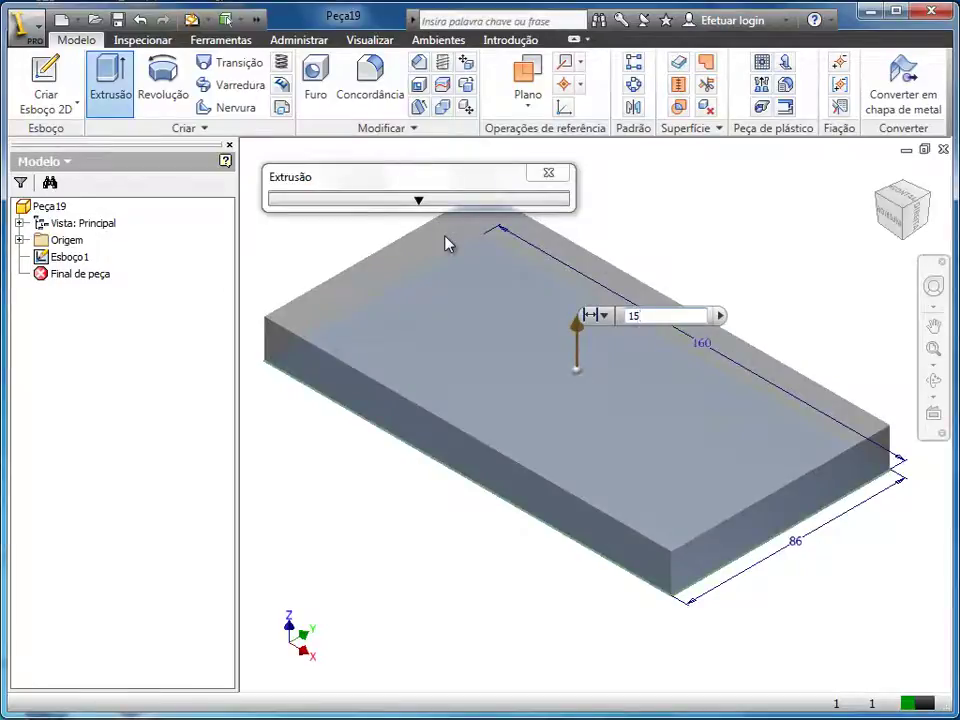
right_click(640, 210)
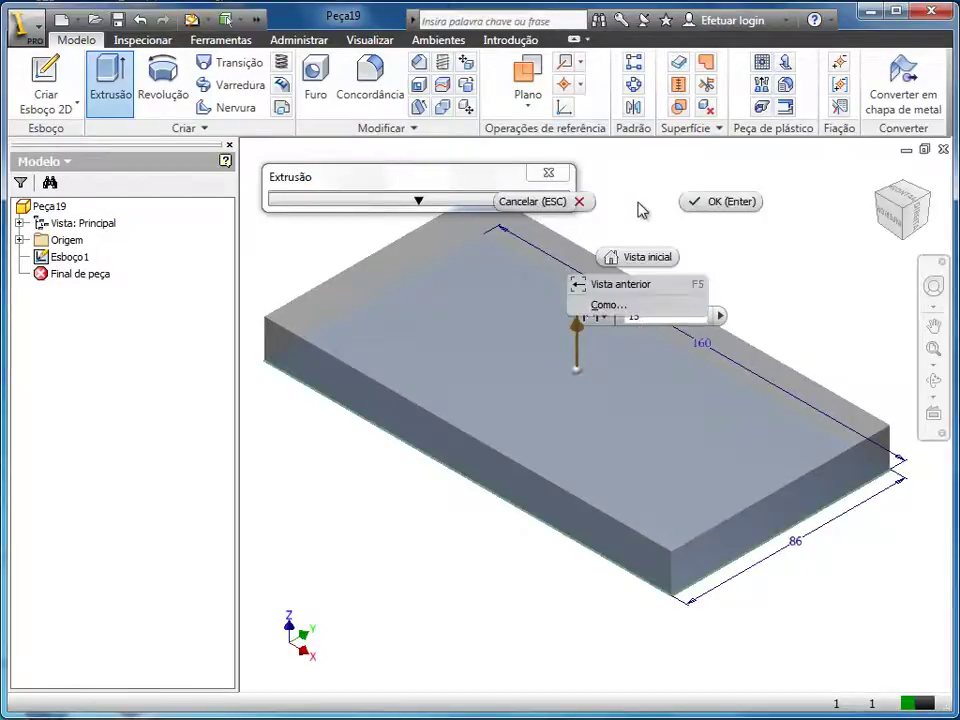
left_click(701, 203)
left_click(611, 539)
left_click(697, 508)
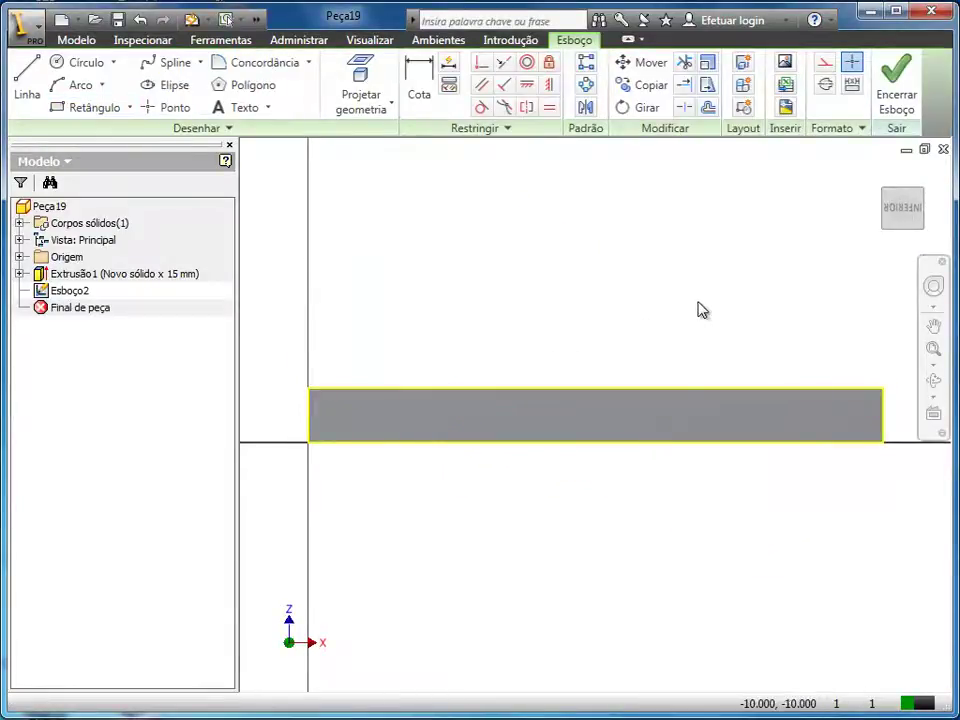
Draw the lug outline: a vertical line from the corner, a tangent arc top, then lines down to the plate edge.
right_click(699, 311)
left_click(700, 246)
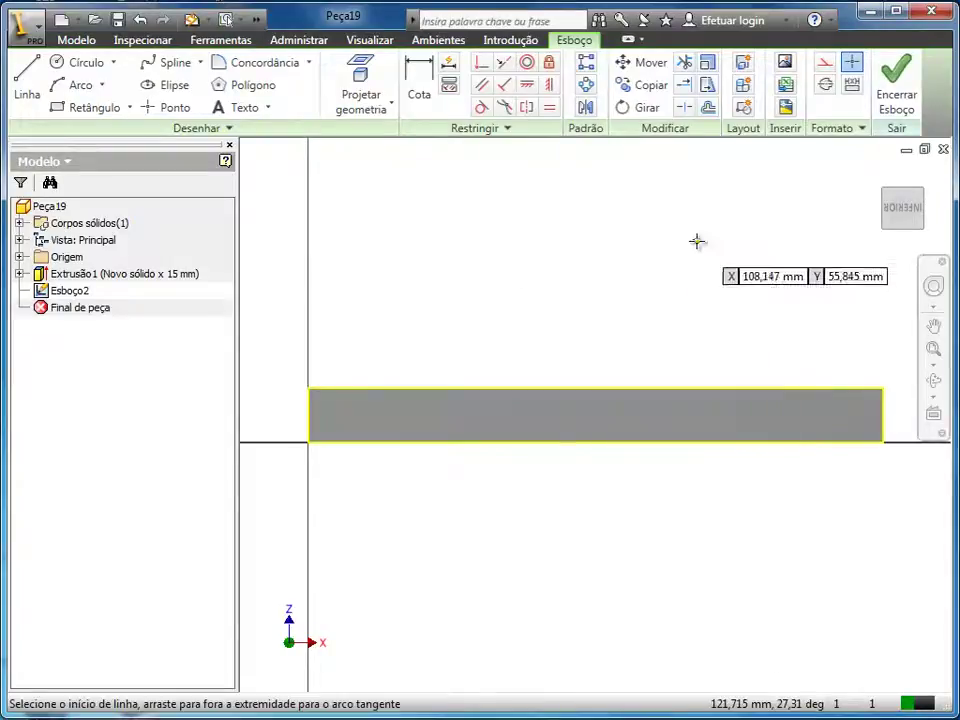
left_click(881, 389)
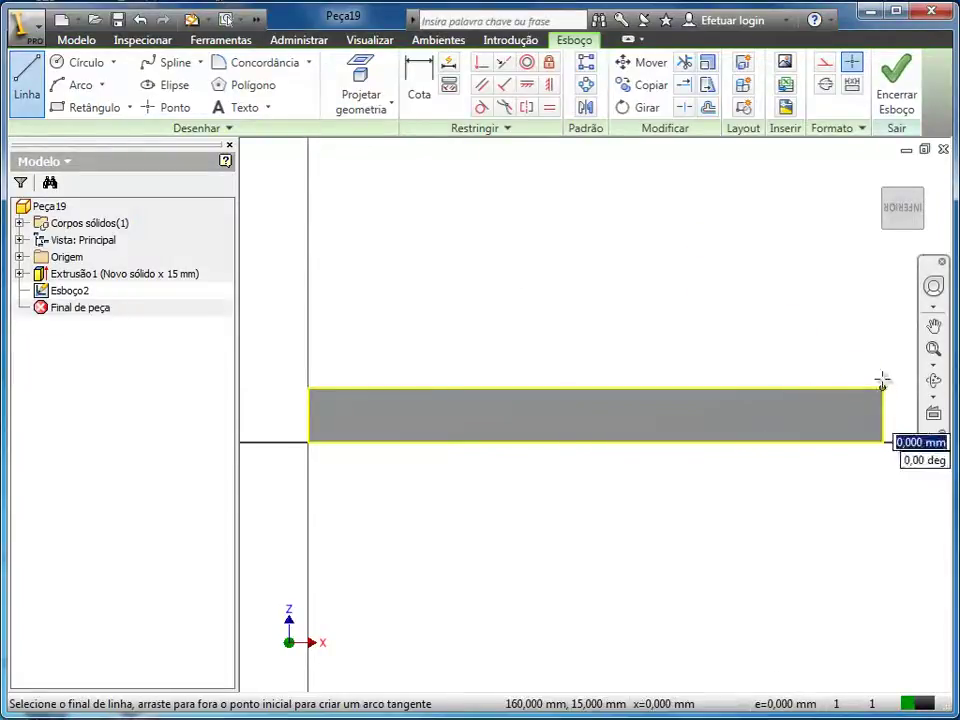
left_click(881, 267)
mouse_move(881, 267)
left_mouse_down()
mouse_move(799, 227)
mouse_move(766, 268)
left_mouse_up()
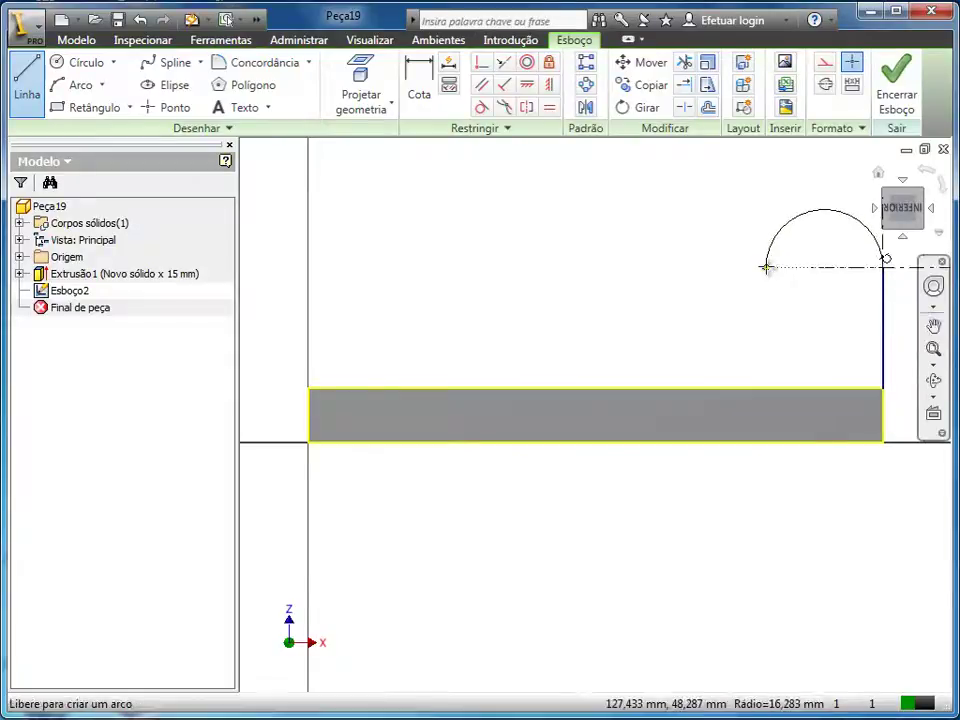
left_click(764, 326)
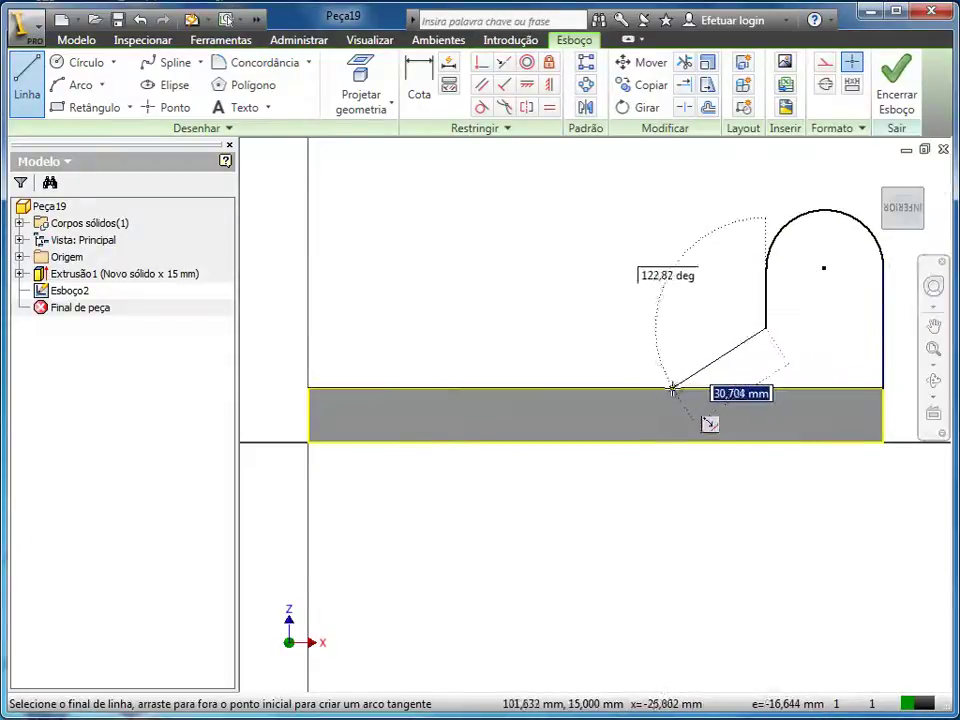
double_click(671, 387)
right_click(630, 318)
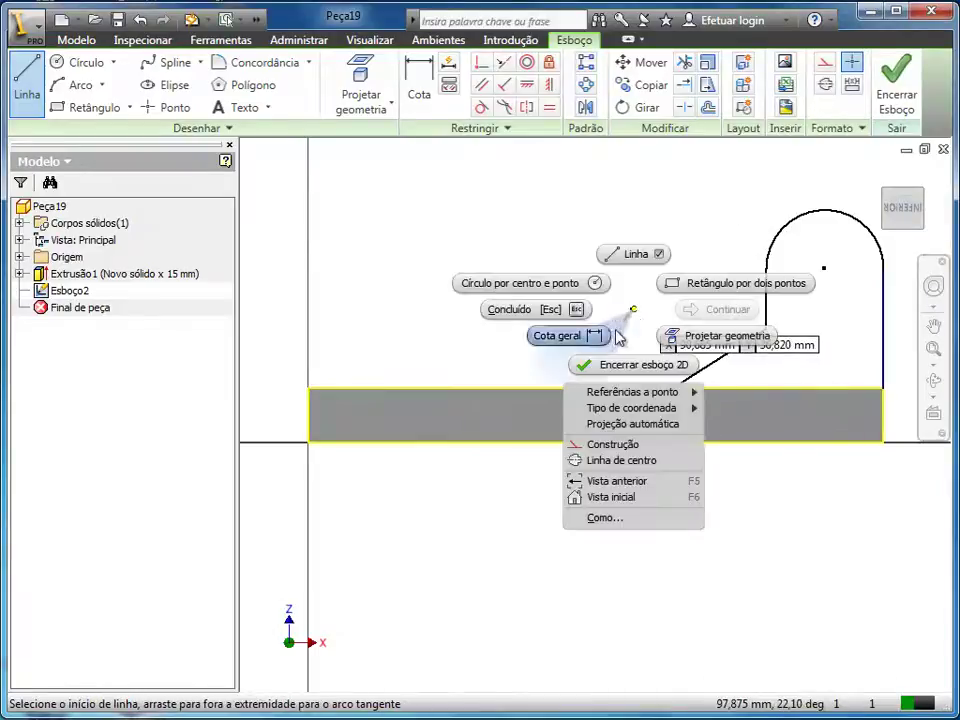
left_click(600, 336)
Dimension the arc radius to 16 and the arc-centre height above the bottom edge to 53.
left_click(782, 234)
left_click(673, 225)
type("16")
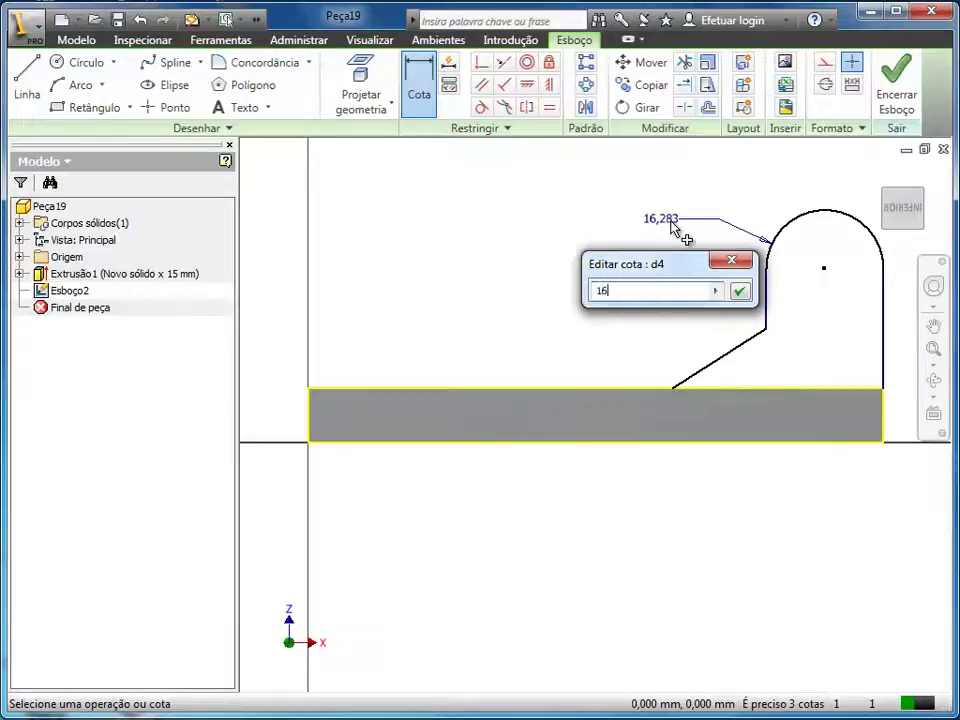
key("Return")
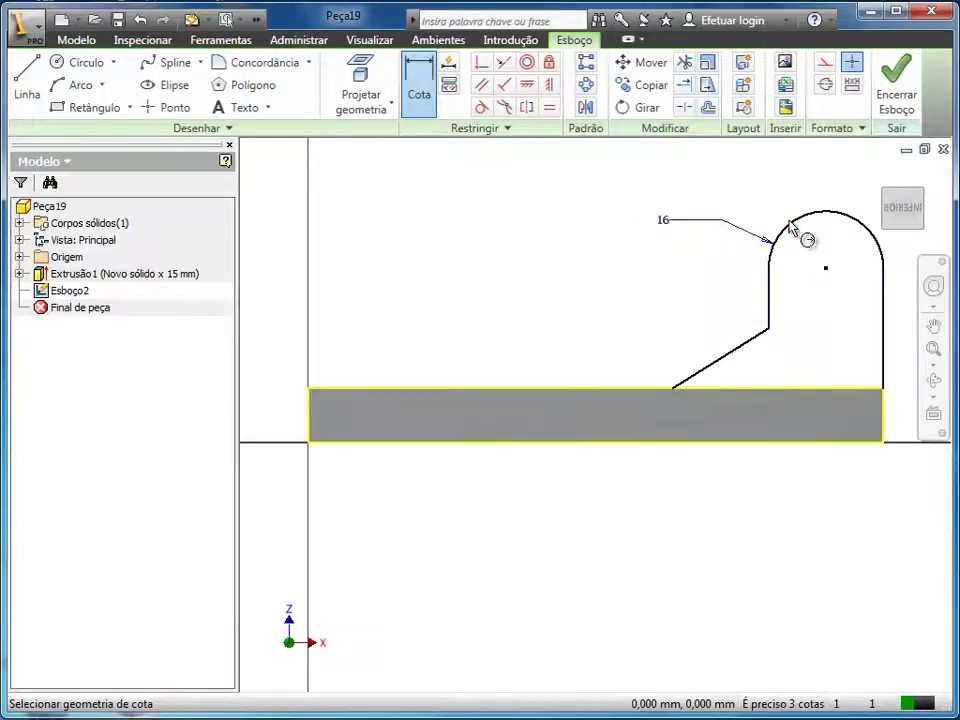
left_click(793, 232)
left_click(808, 441)
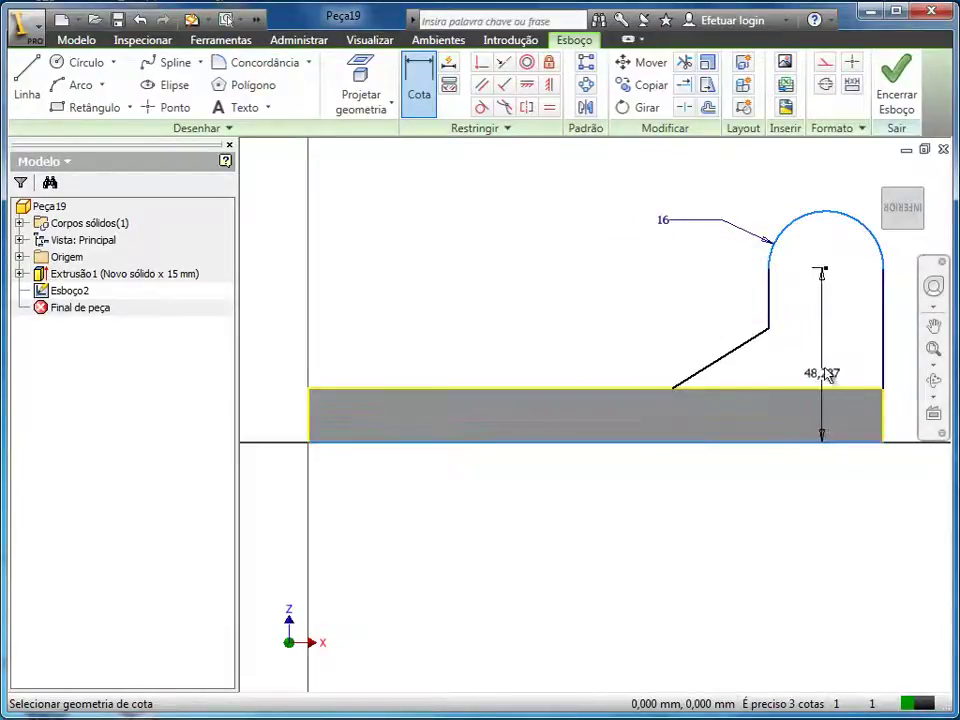
left_click(827, 356)
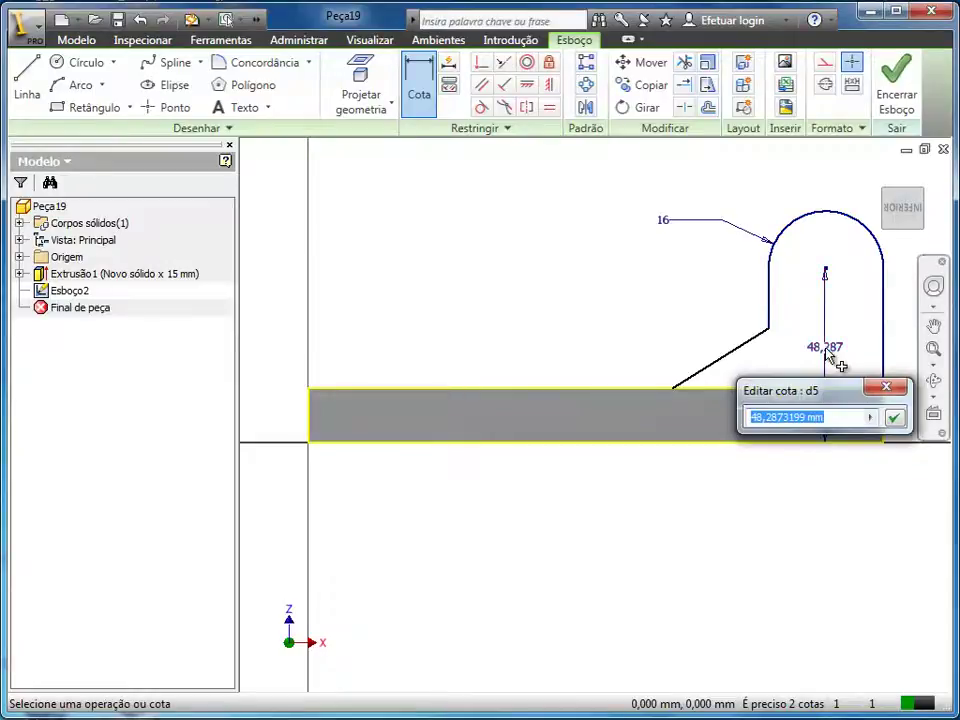
type("53")
key("Return")
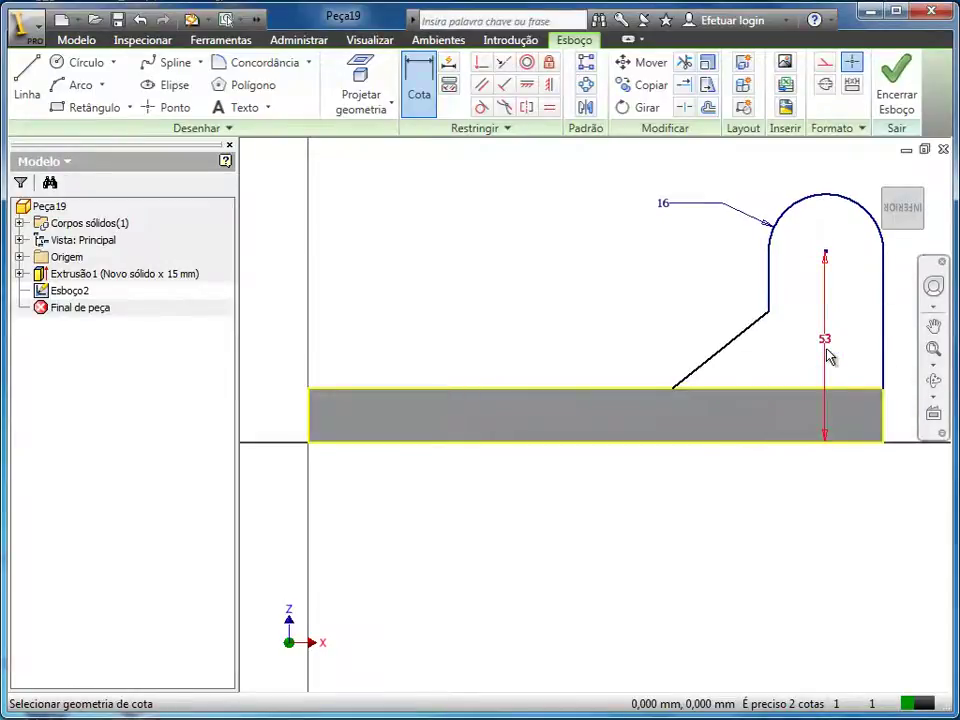
Set the short step edge to 8 and the slant angle to 20°, then finish the sketch.
left_click(768, 302)
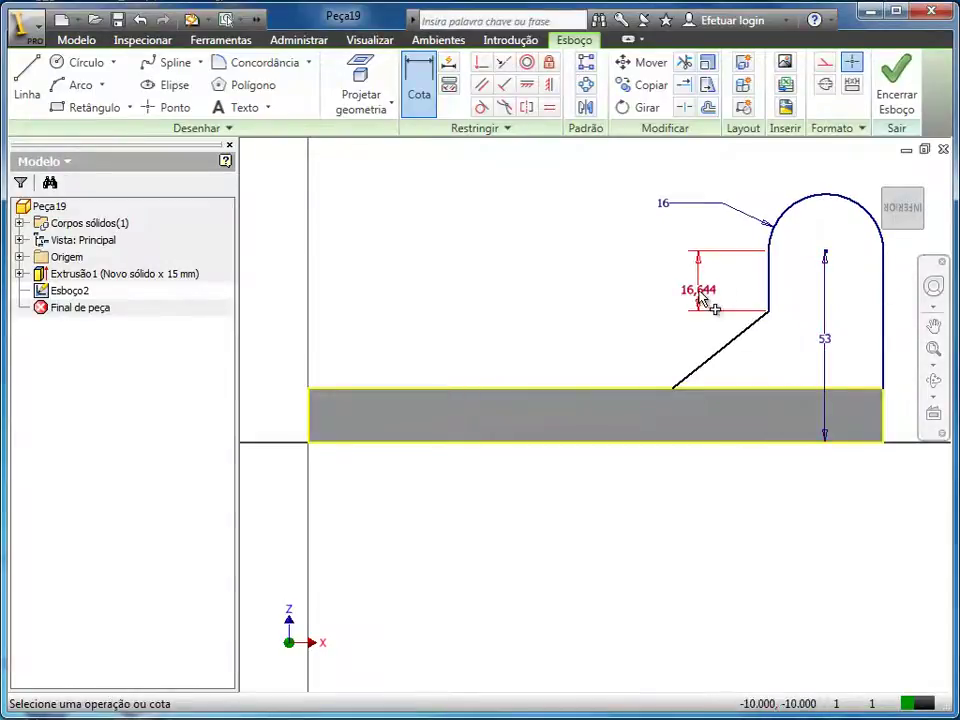
left_click(707, 305)
type("8")
key("Return")
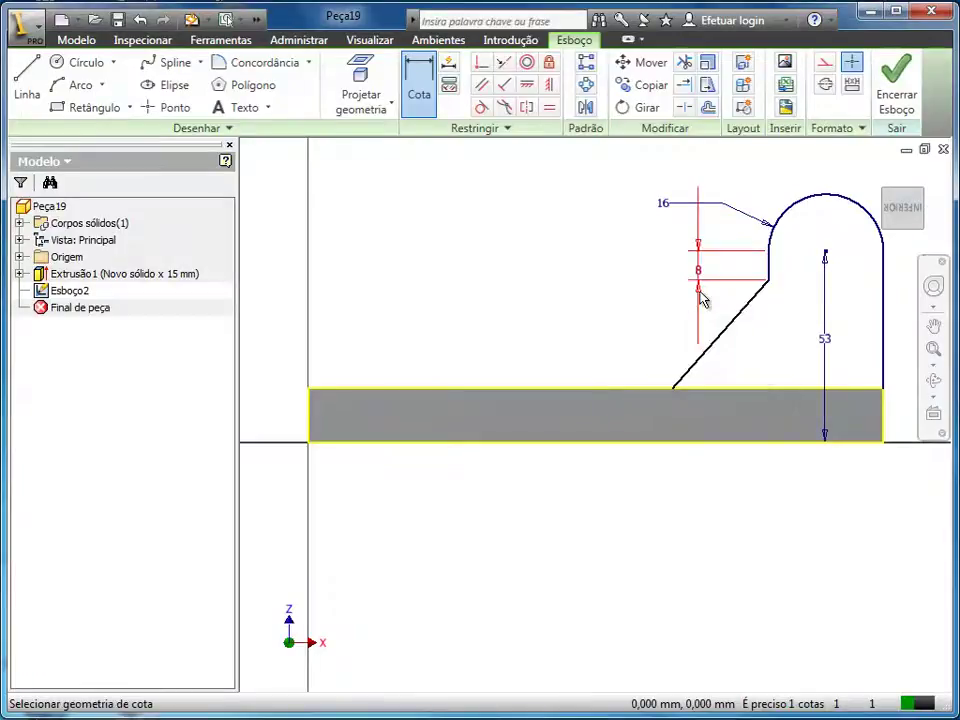
left_click(727, 333)
left_click(722, 389)
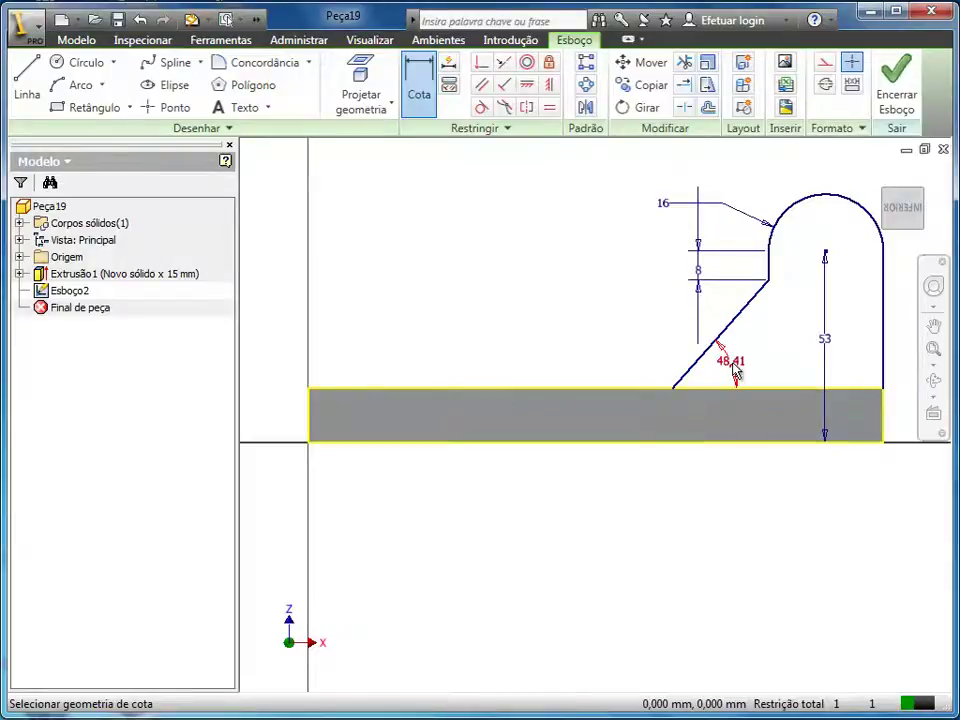
left_click(735, 372)
type("20")
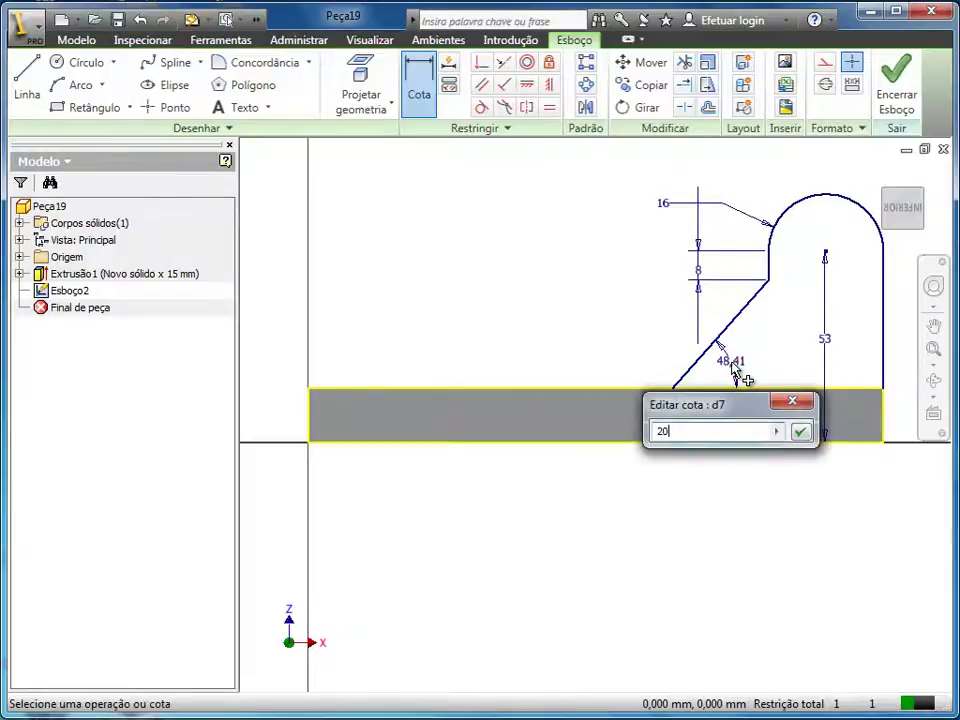
key("Return")
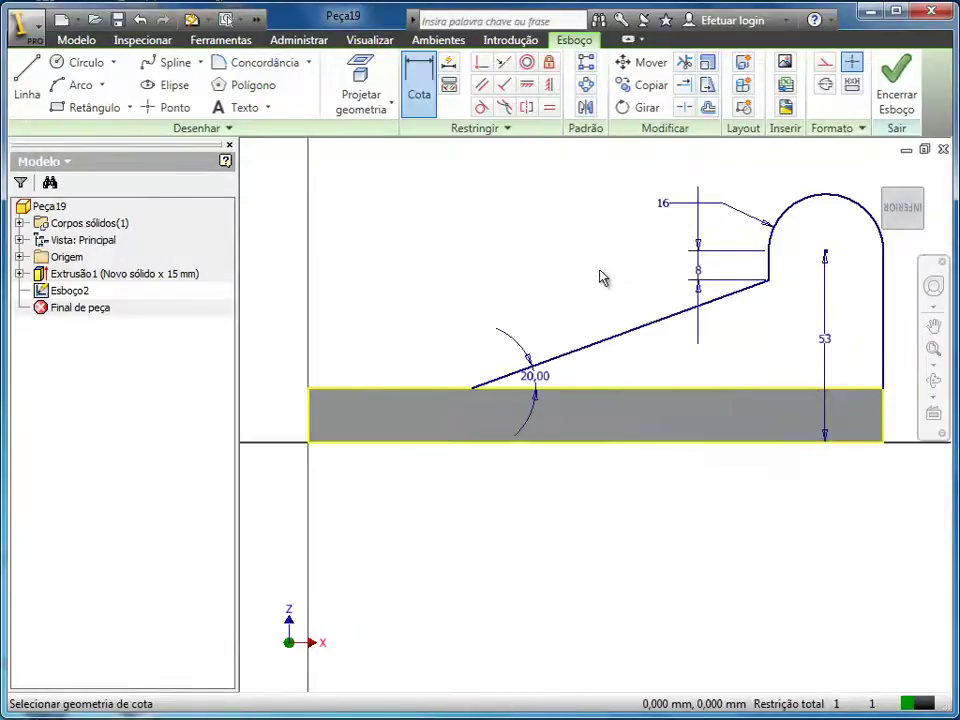
right_click(602, 274)
left_click(602, 324)
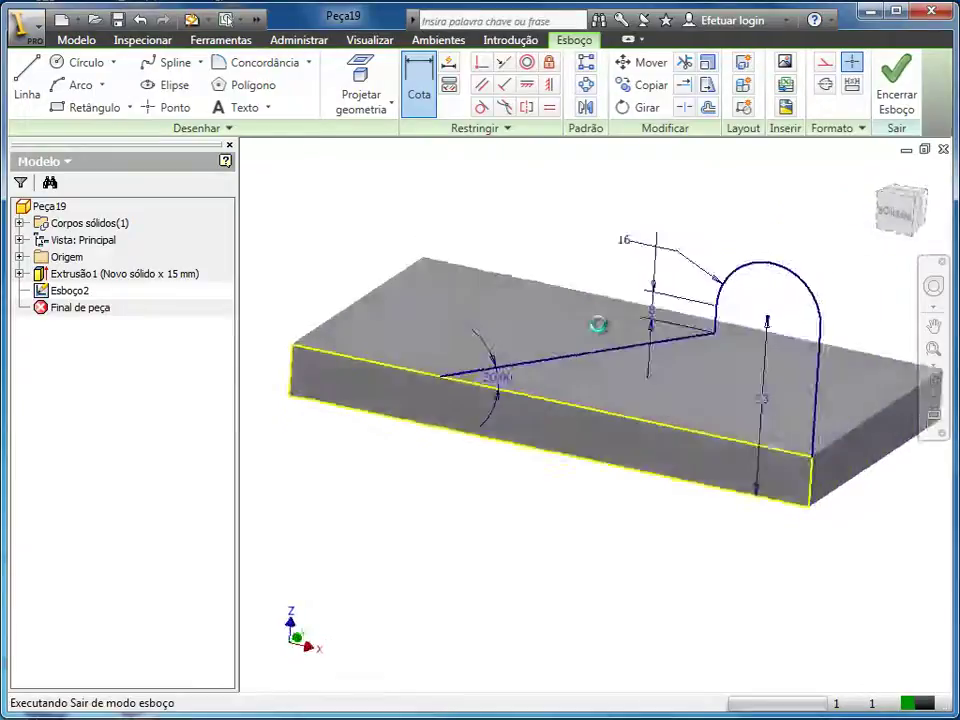
Extrude the lug and slanted regions of Esboço2 15 mm off the base plate.
left_click(614, 370)
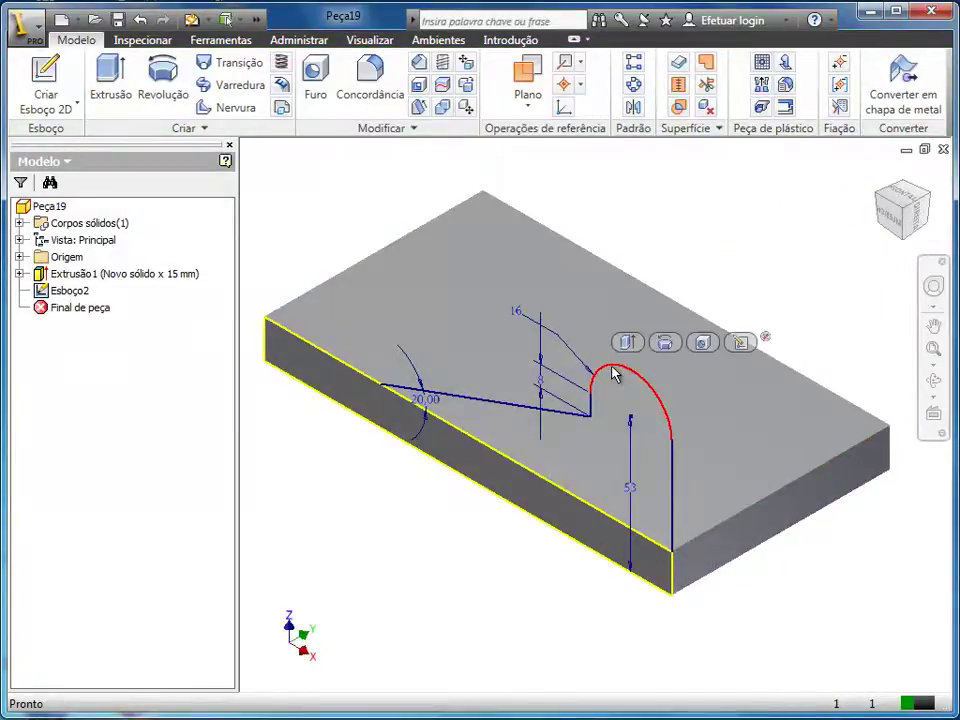
left_click(627, 343)
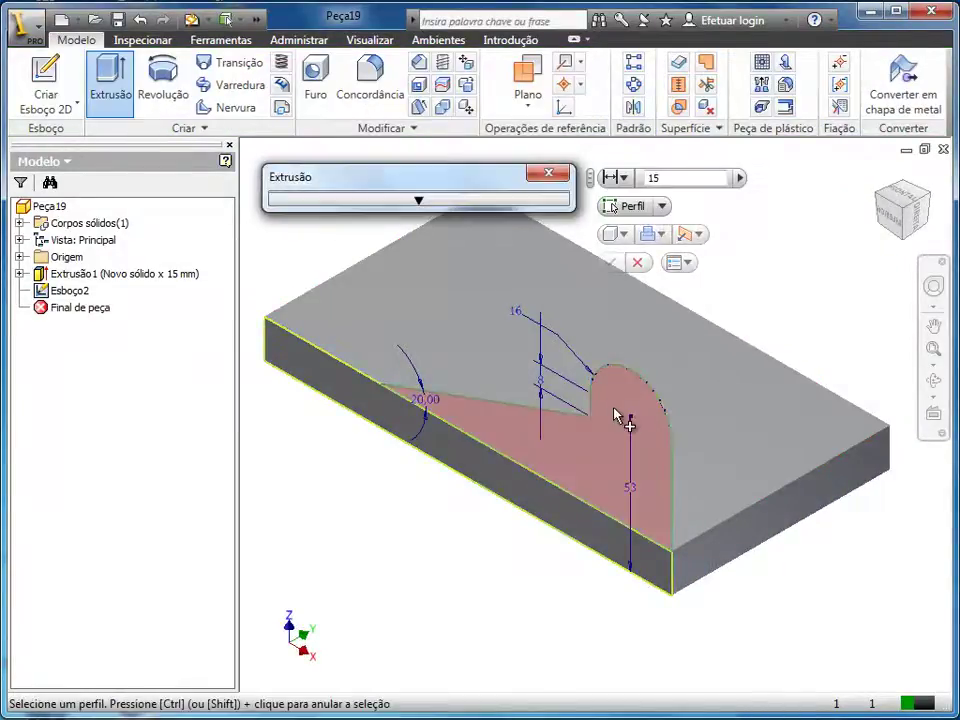
left_click(624, 419)
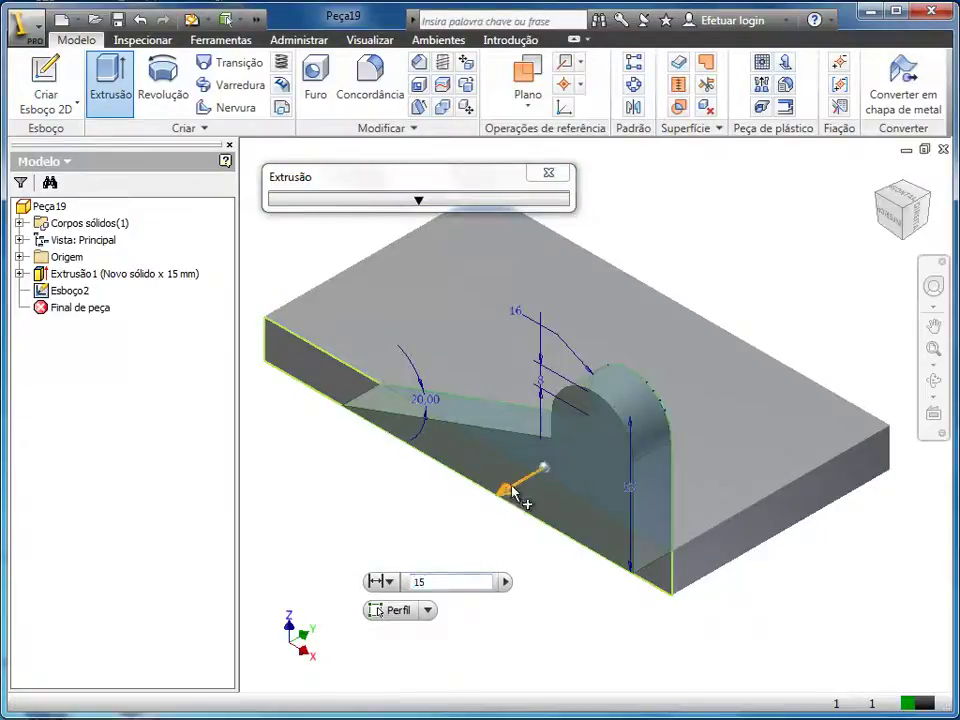
left_click(603, 463)
left_click_drag(603, 463, 593, 469)
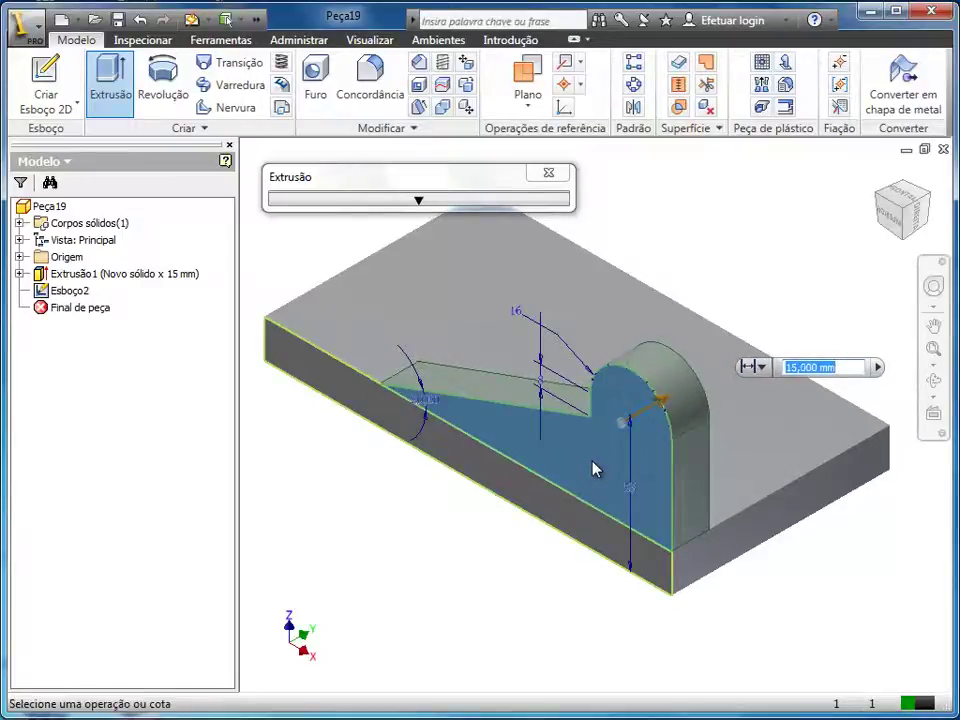
right_click(635, 289)
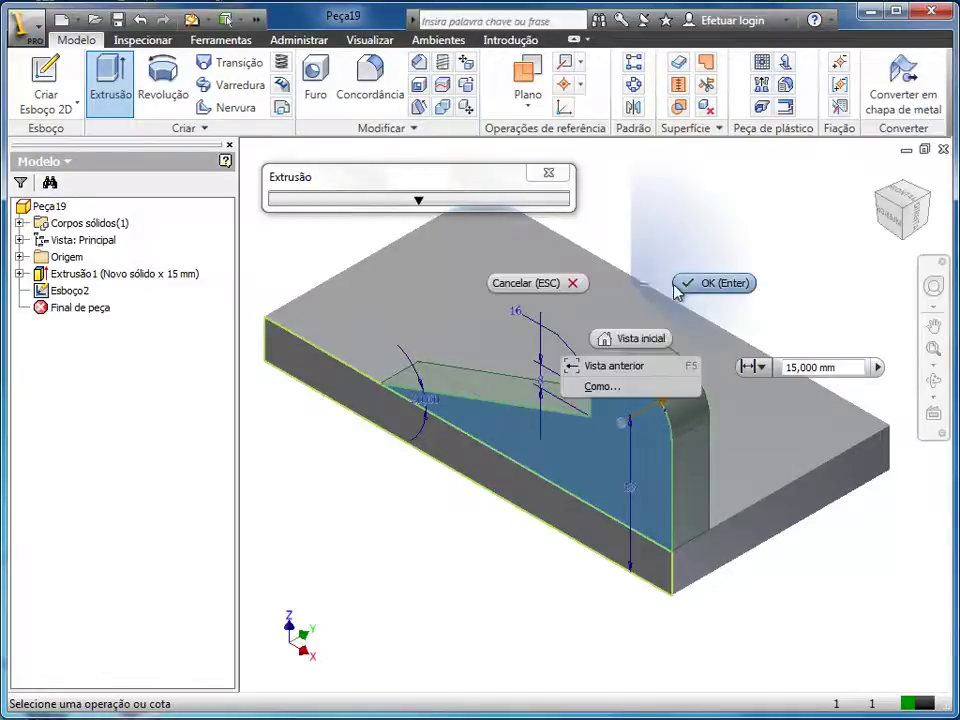
left_click(688, 282)
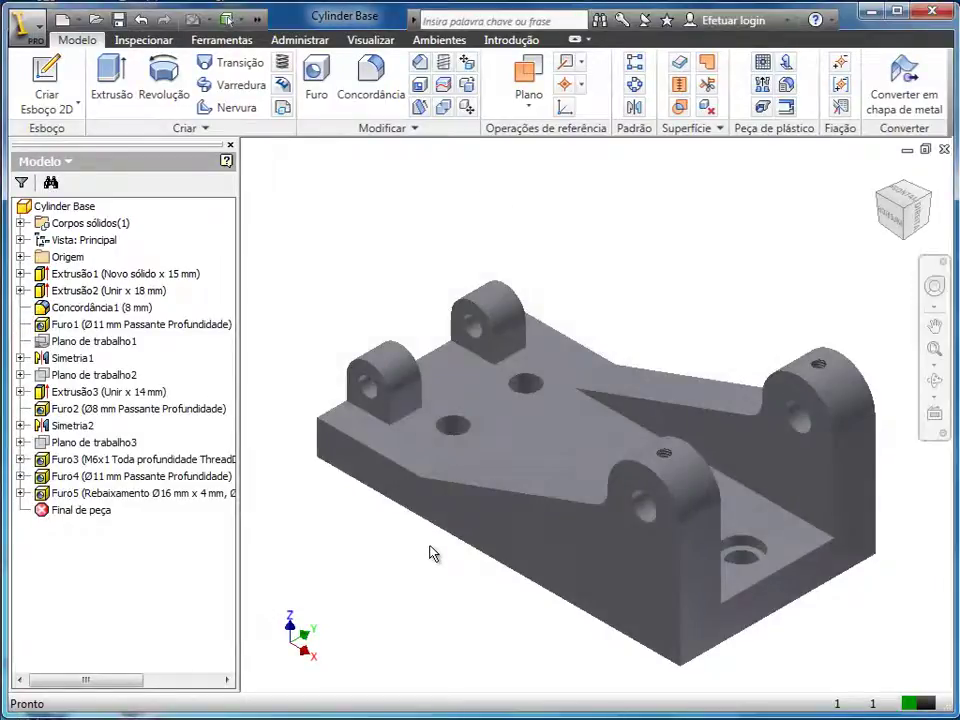
Chamfer the left front vertical edge with two distances, 13 mm and 40 mm.
left_click(320, 432)
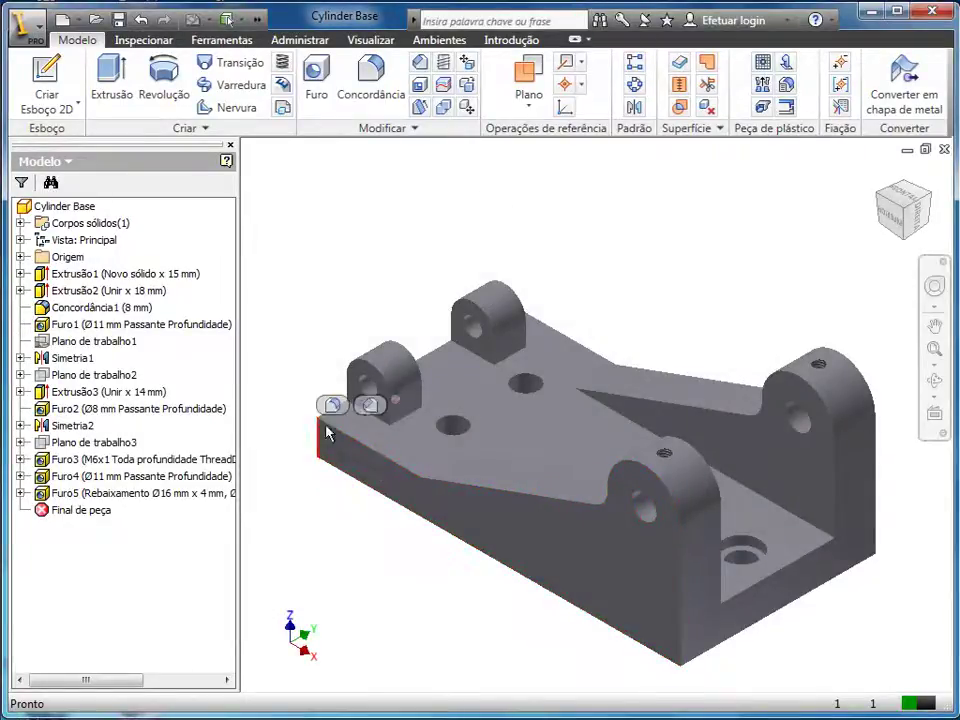
key("ctrl+shift+k")
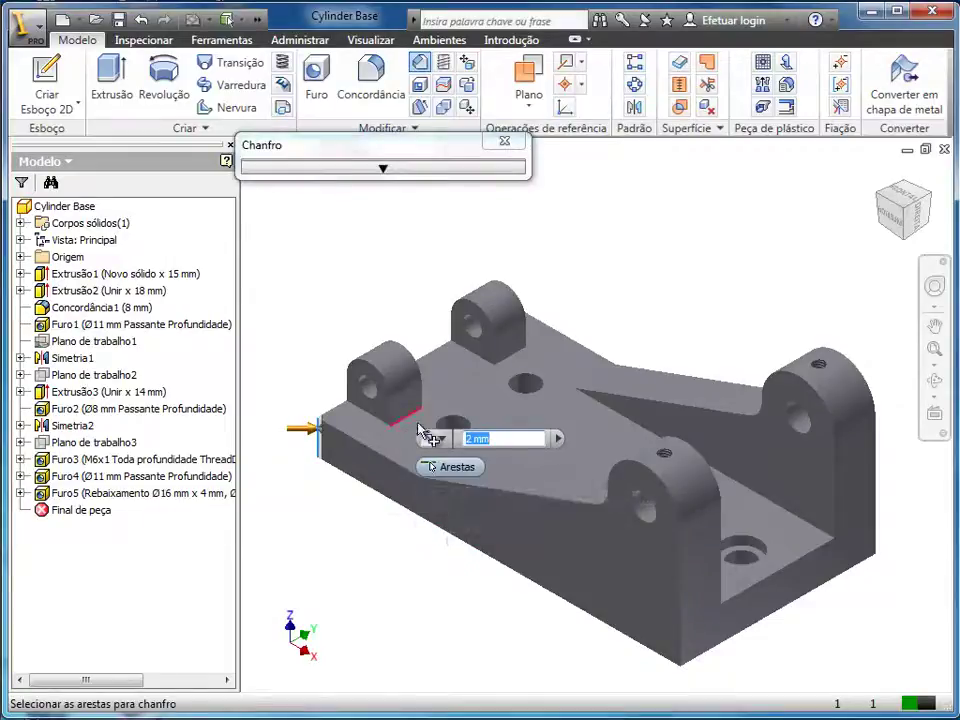
left_click(432, 438)
left_click(480, 503)
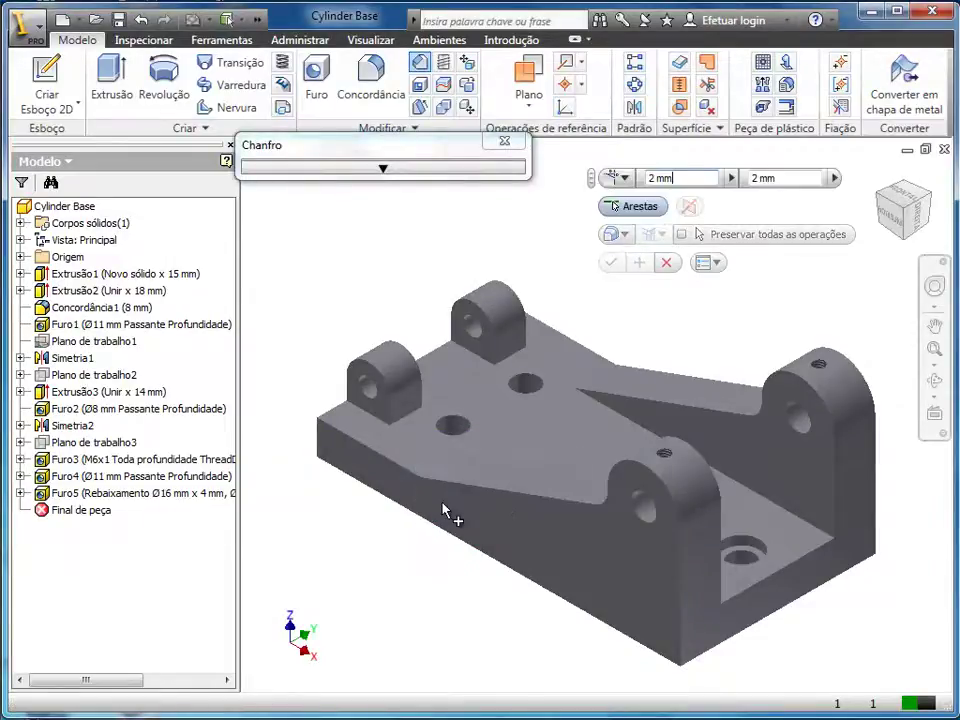
left_click(319, 436)
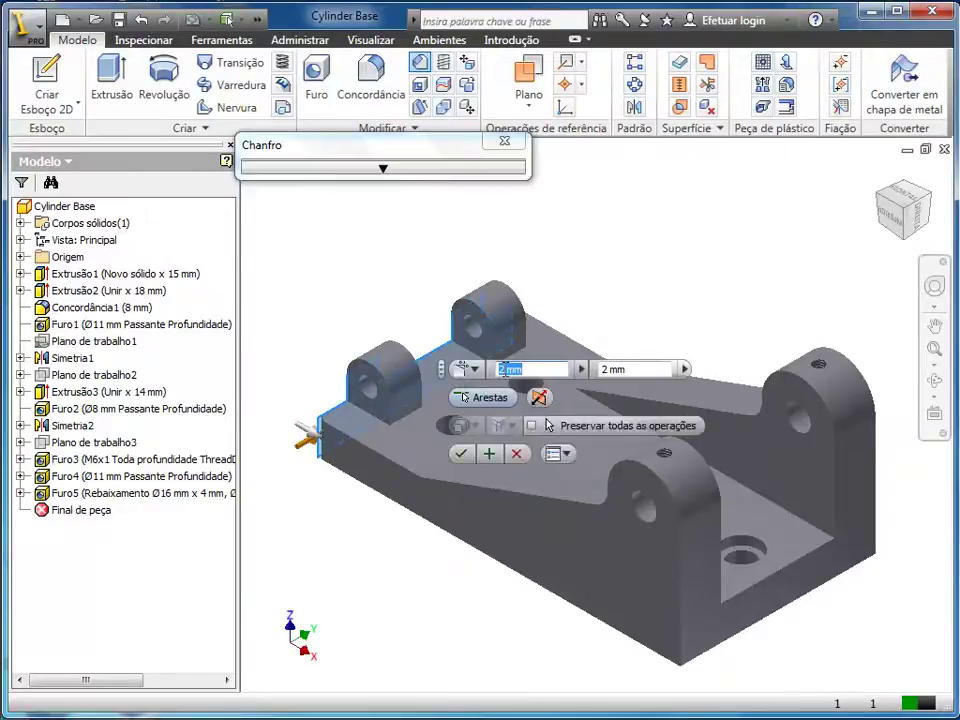
left_click(504, 369)
key("BackSpace")
type("13")
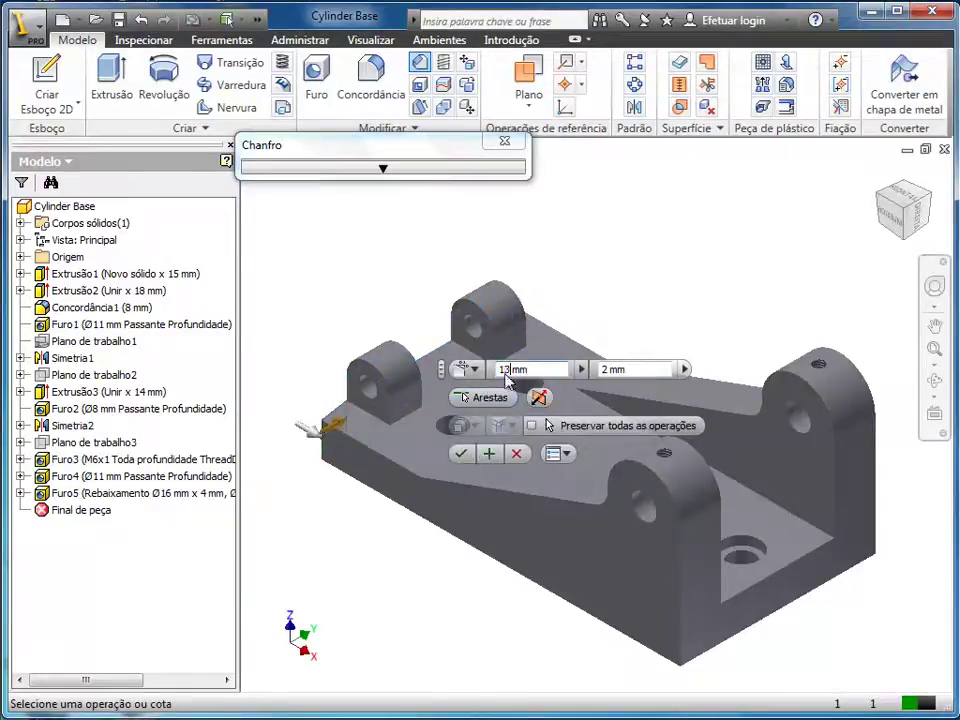
key("Tab")
type("4")
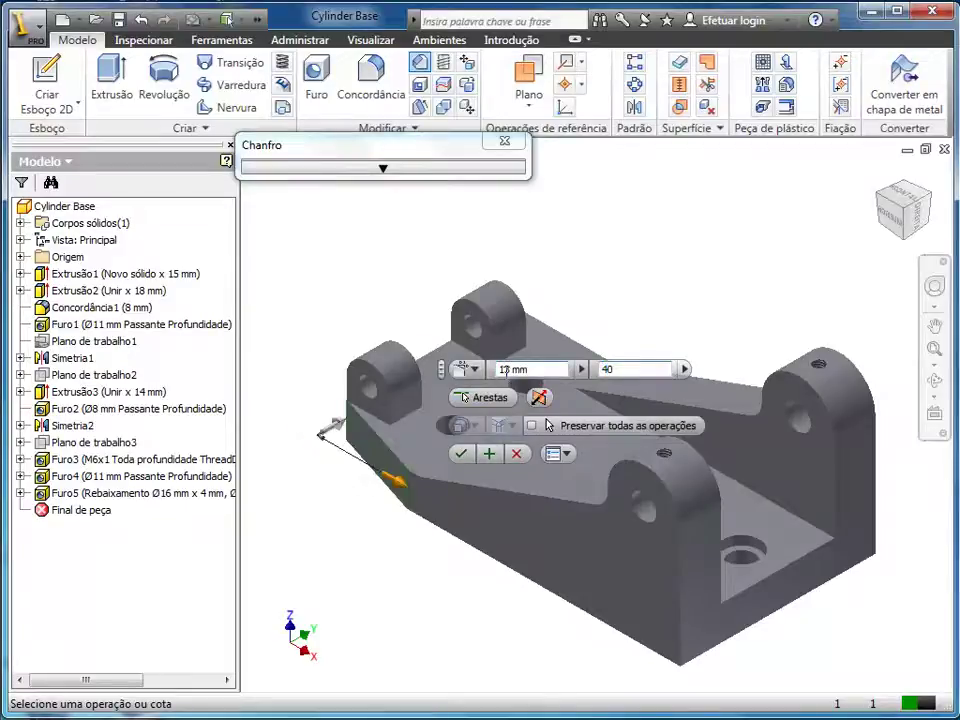
right_click(329, 516)
left_click(381, 519)
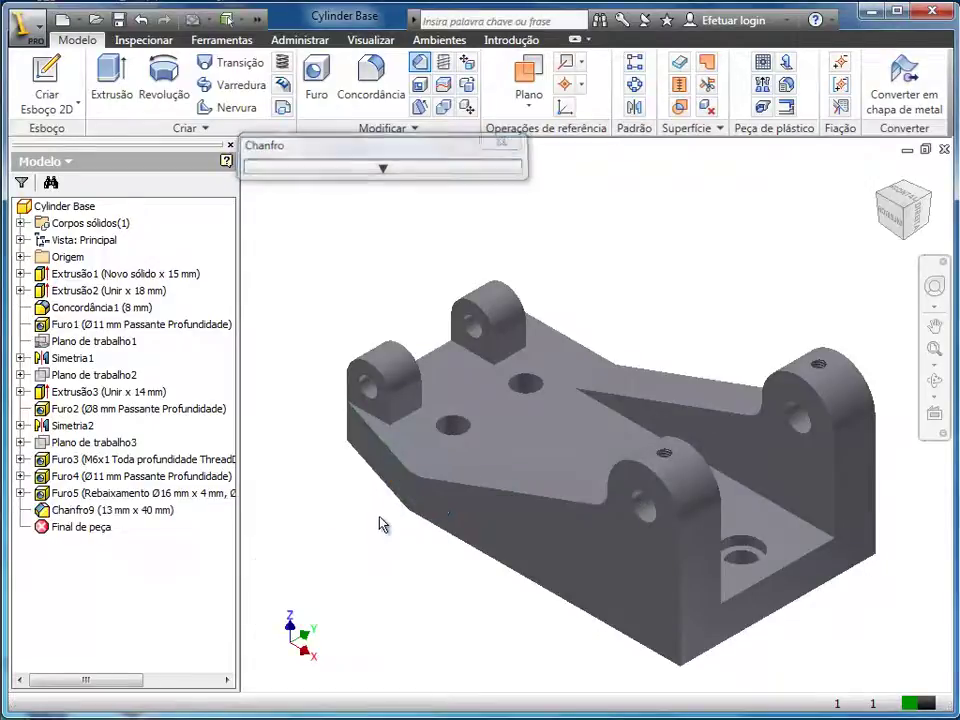
Add the matching 13 mm × 40 mm chamfer on the opposite end, then save the part.
left_click(876, 200)
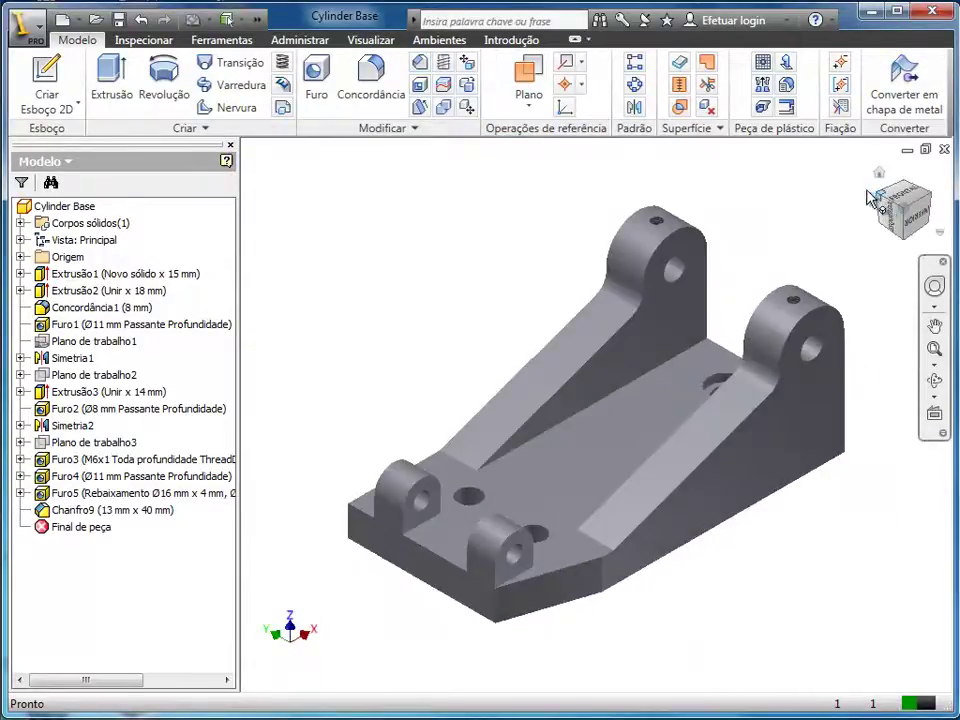
left_click(350, 522)
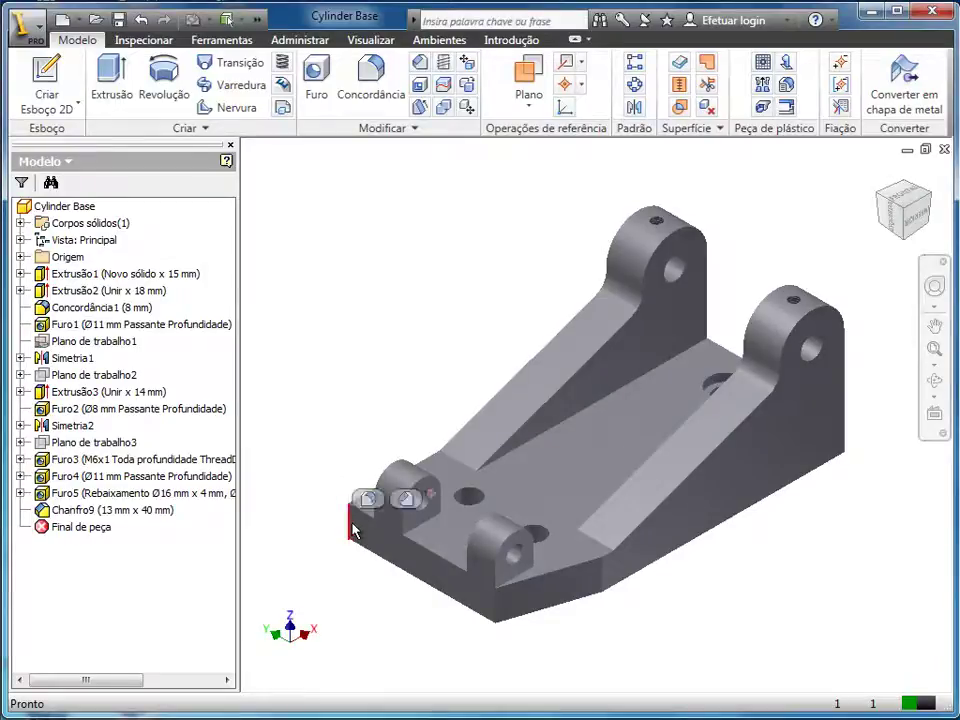
left_click(407, 499)
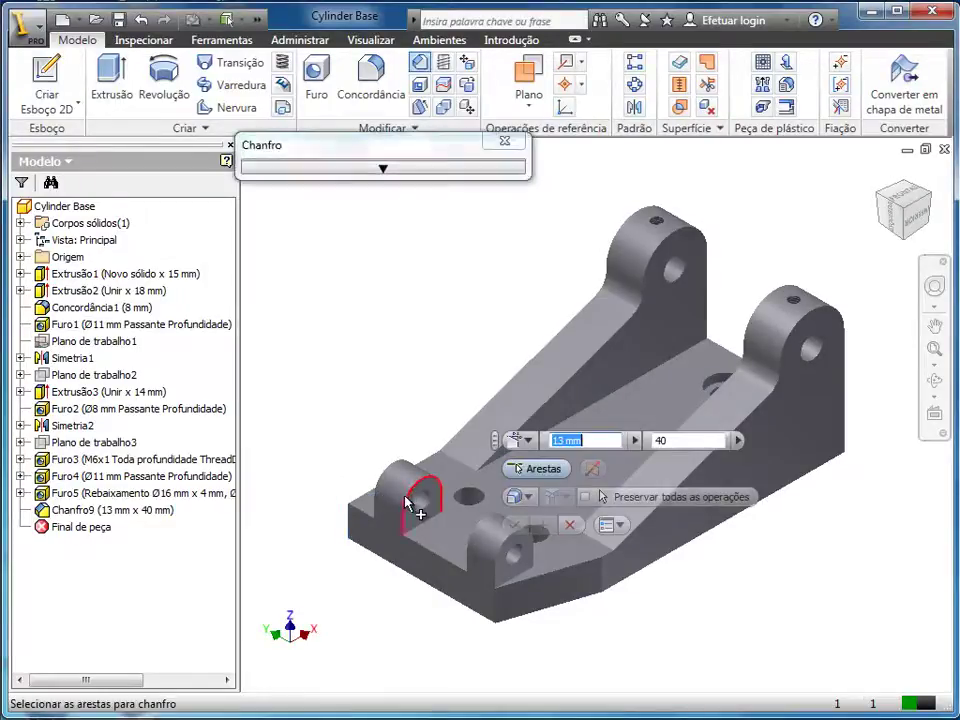
left_click(352, 524)
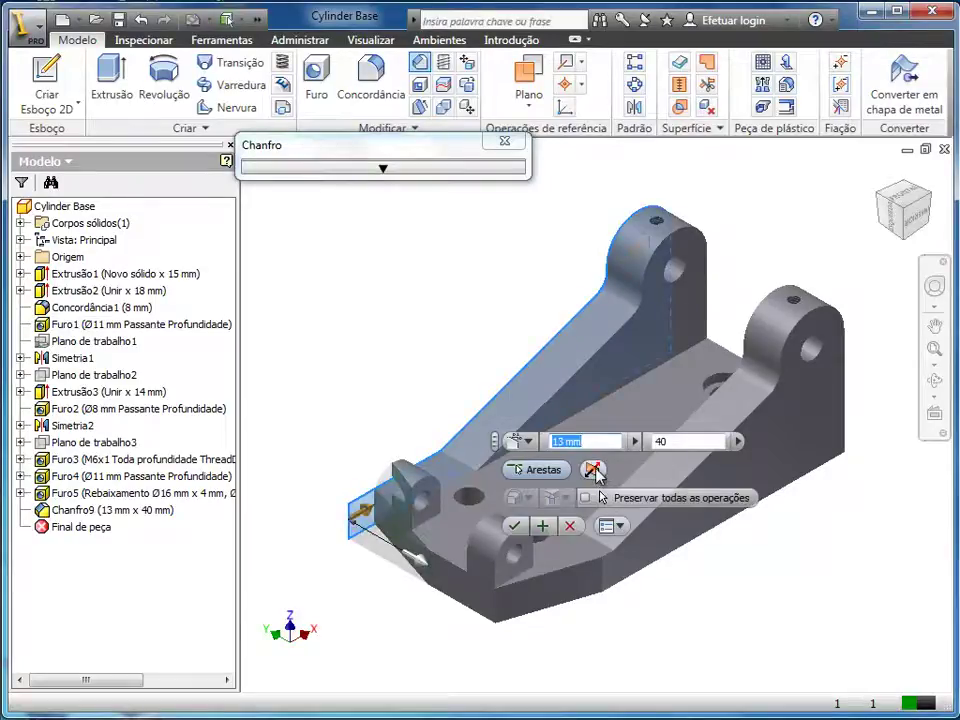
left_click(594, 470)
right_click(312, 386)
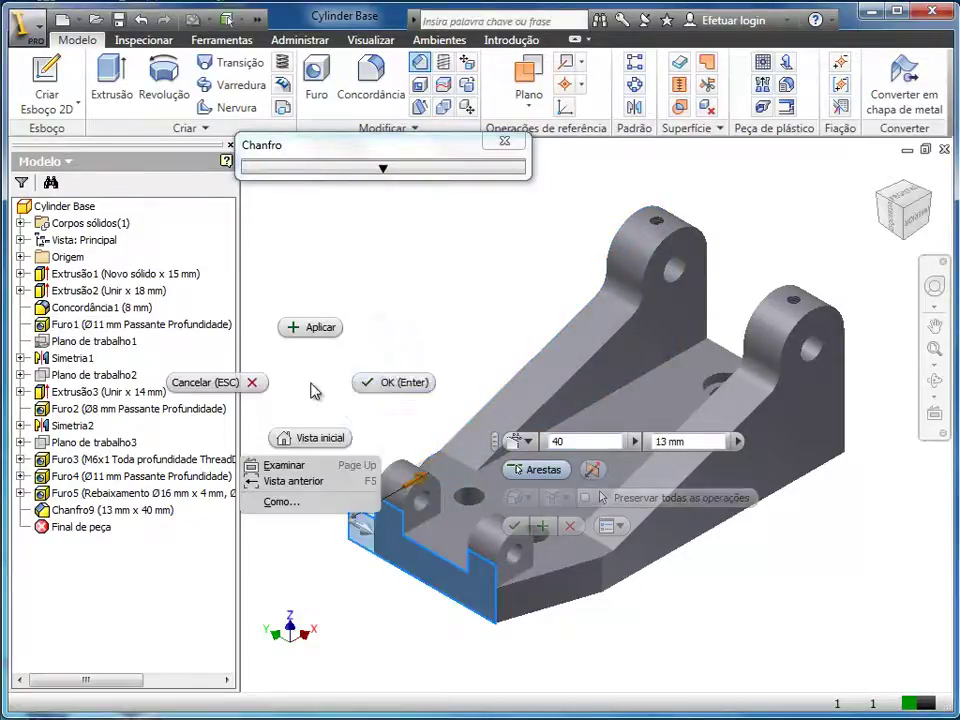
left_click(363, 385)
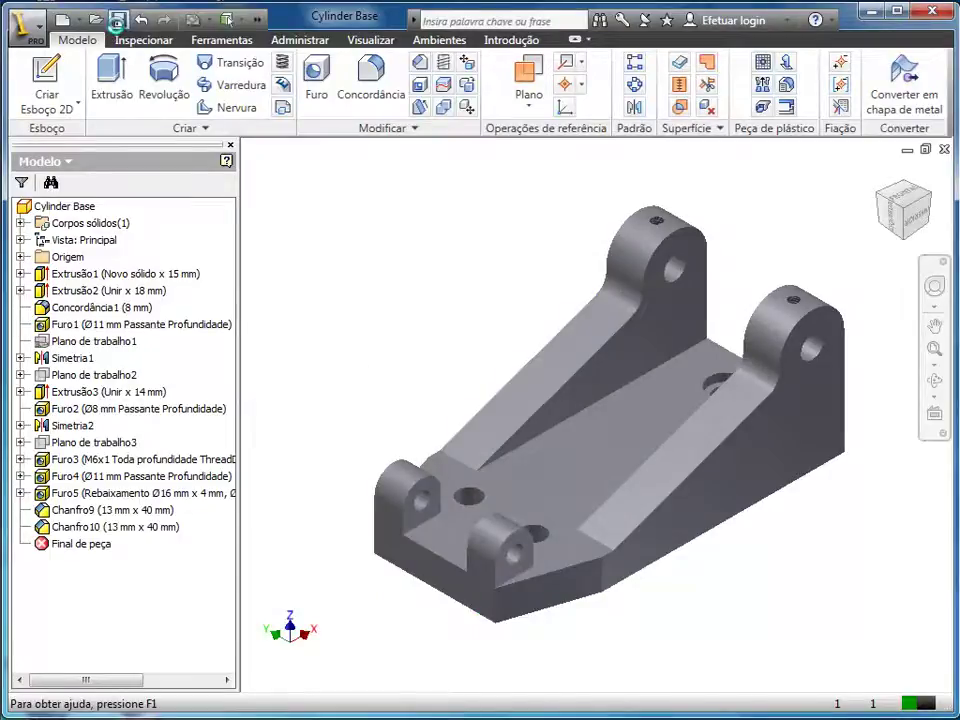
left_click(117, 21)
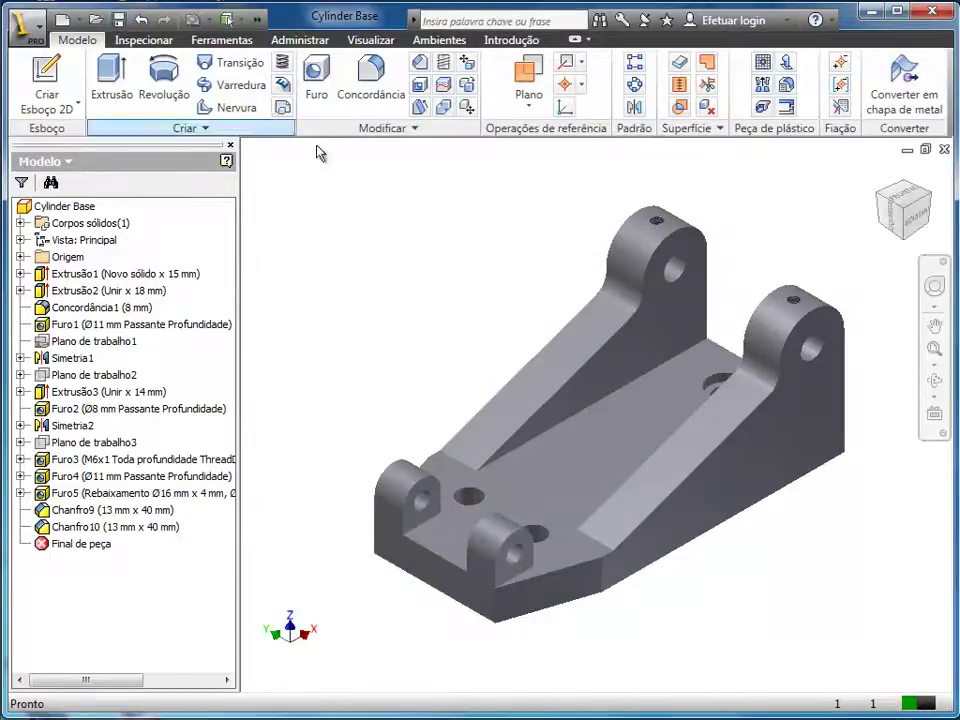
Close the Cylinder Base part and create a new assembly from the Padrão.iam template.
left_click(944, 149)
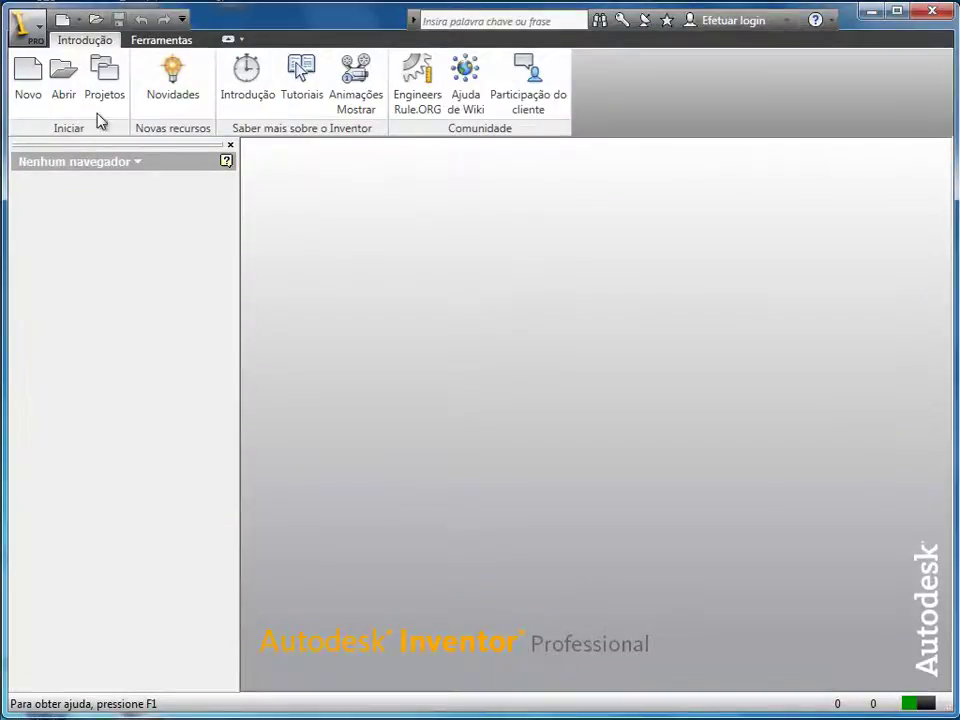
left_click(32, 90)
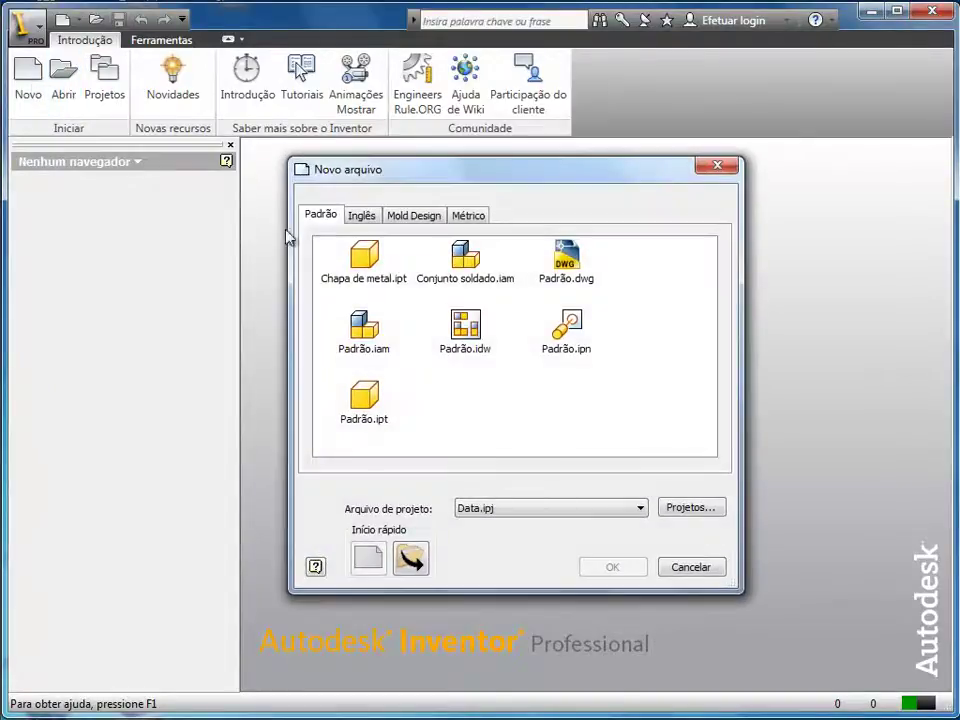
left_click(369, 338)
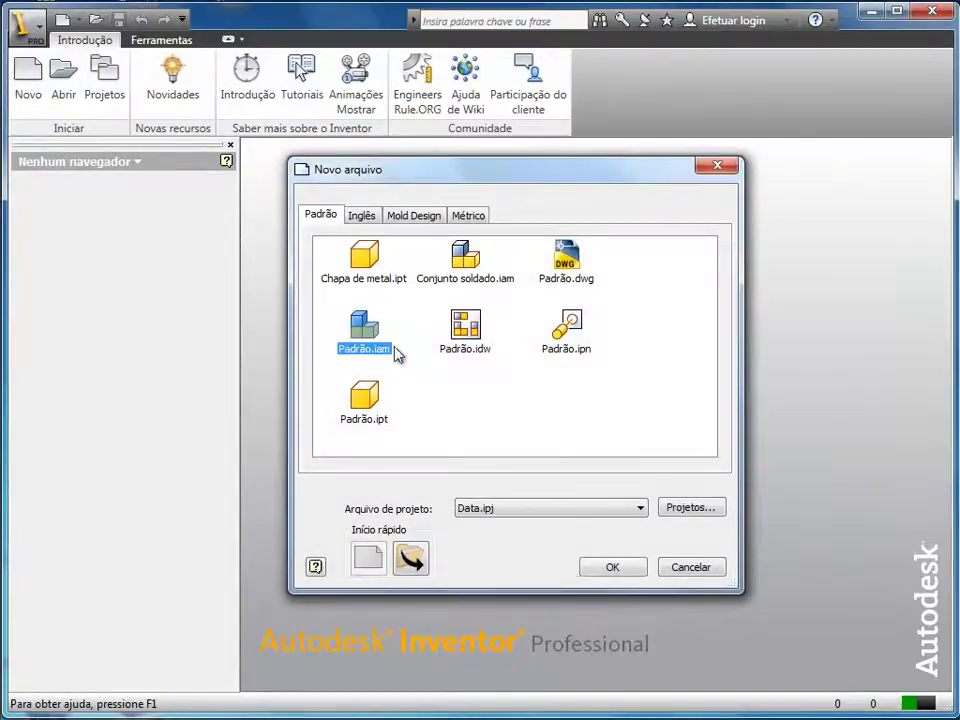
left_click(602, 569)
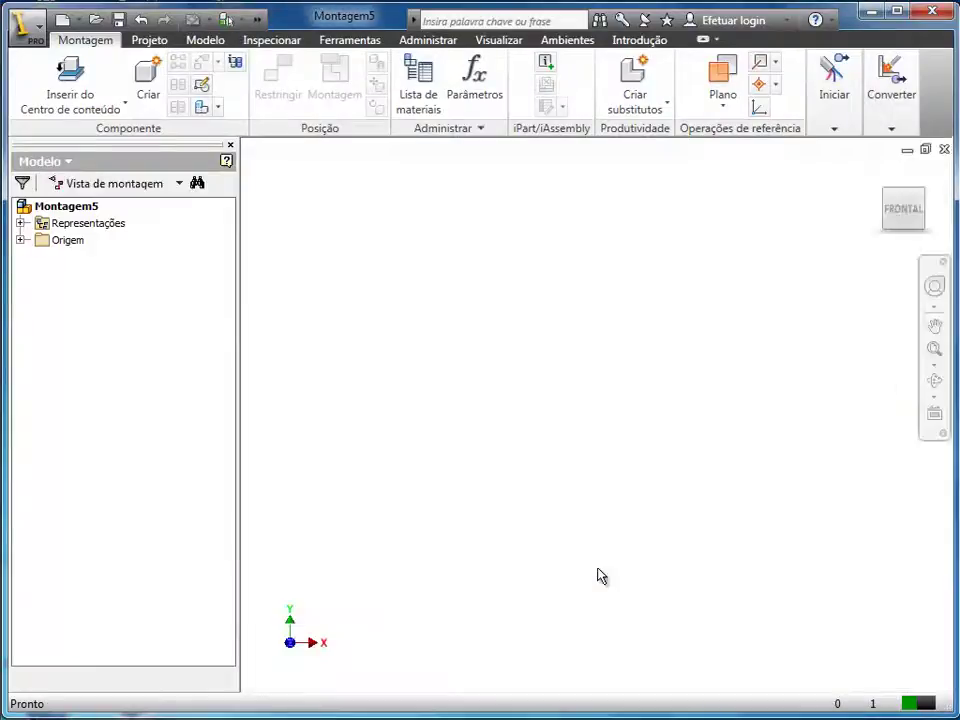
Insert Cylinder Base from the Clamp folder and place a single copy in the assembly.
left_click(124, 103)
left_click(112, 141)
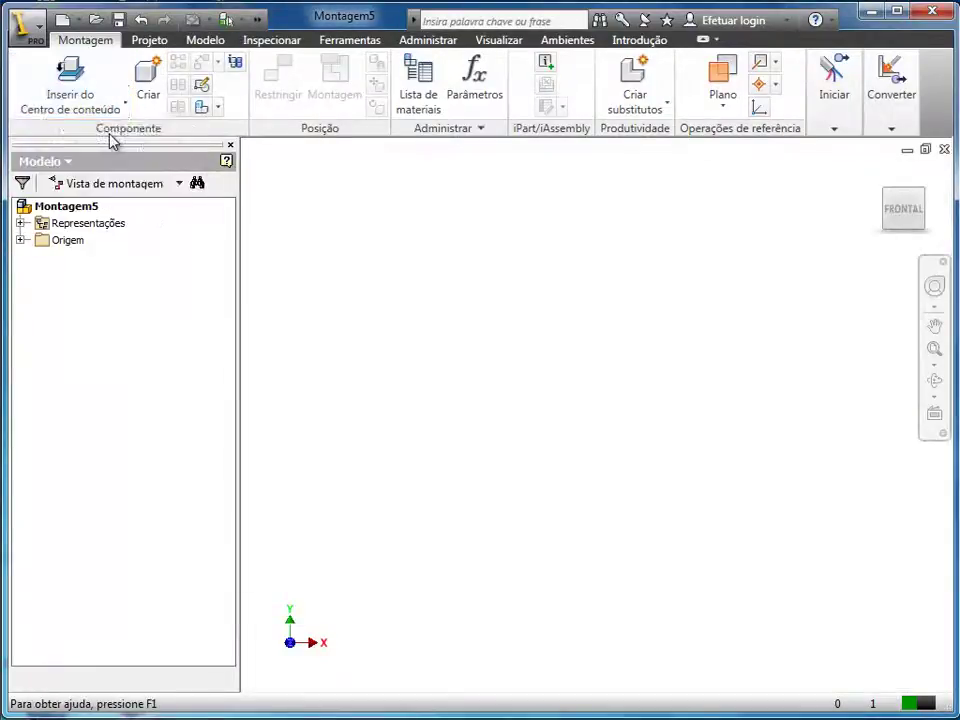
left_click(405, 298)
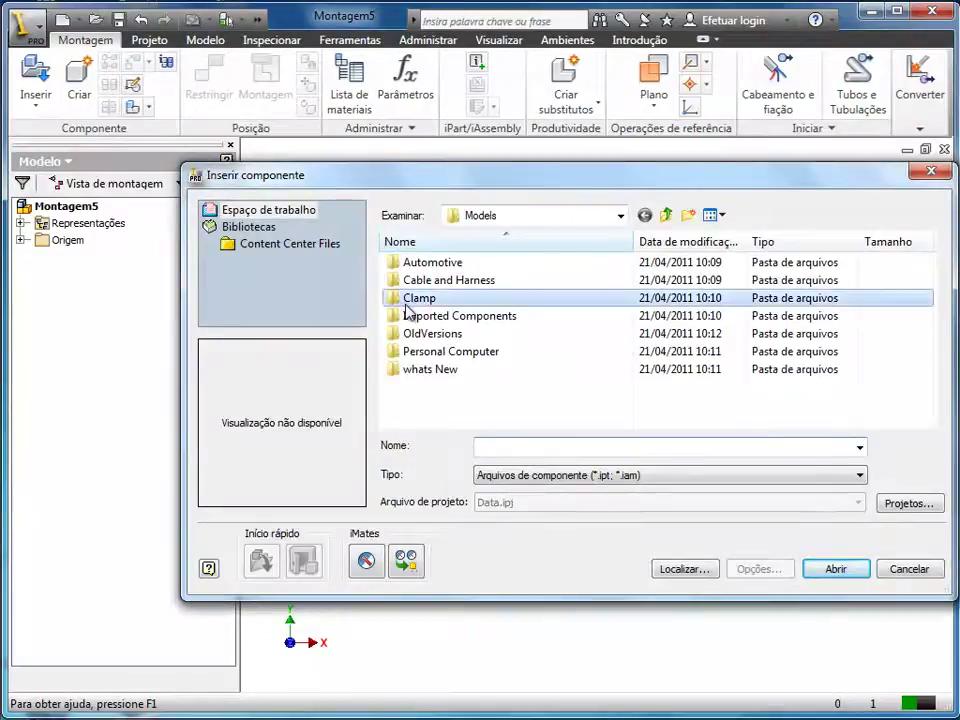
double_click(405, 298)
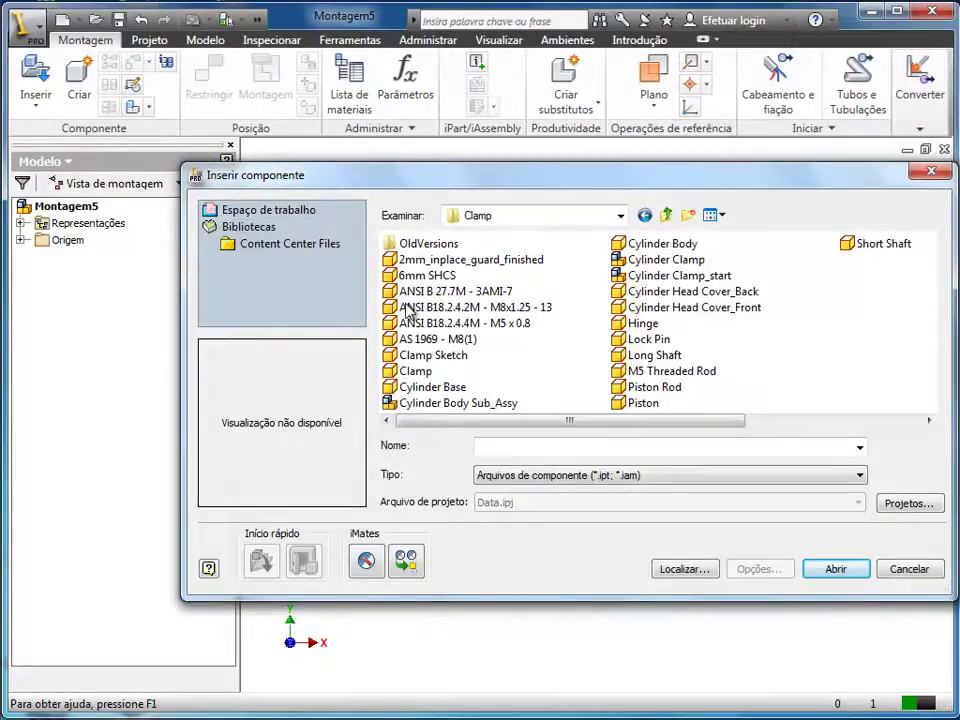
left_click(636, 248)
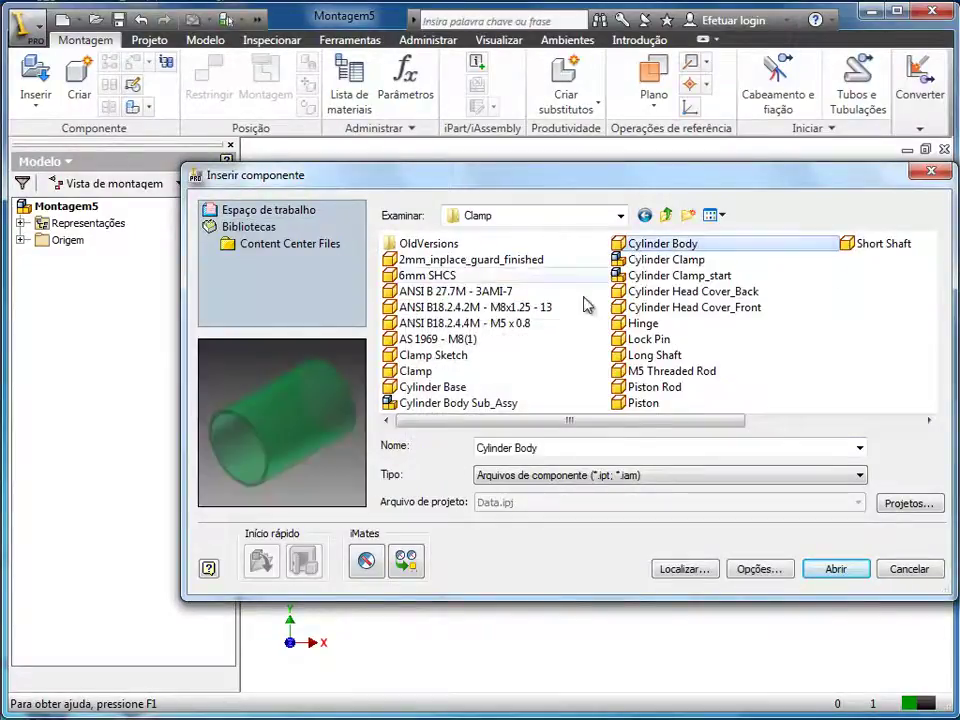
left_click(487, 389)
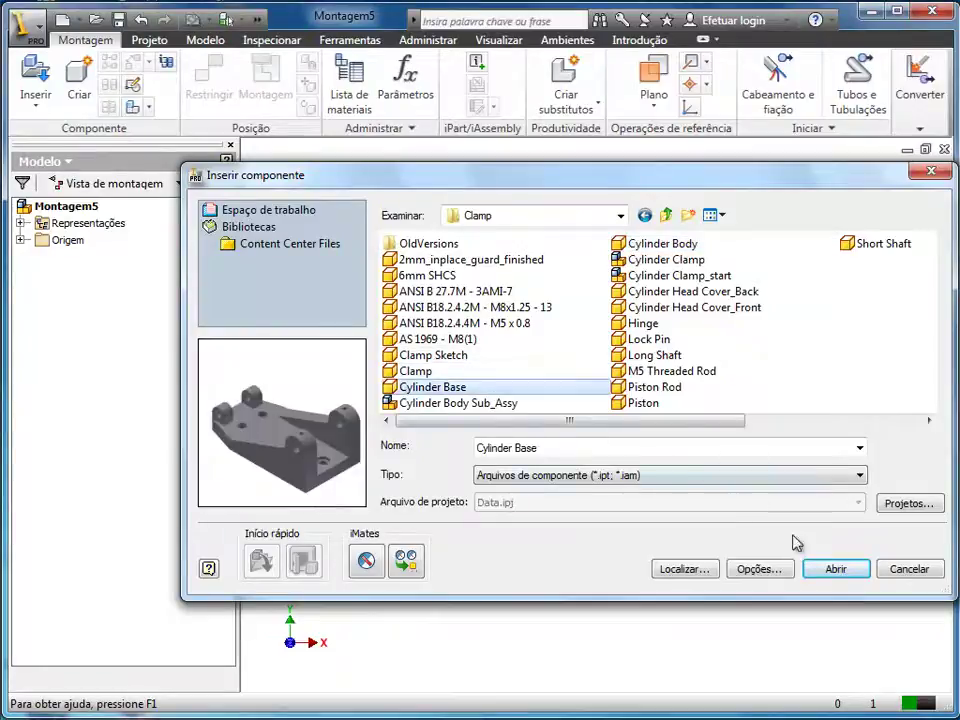
left_click(836, 570)
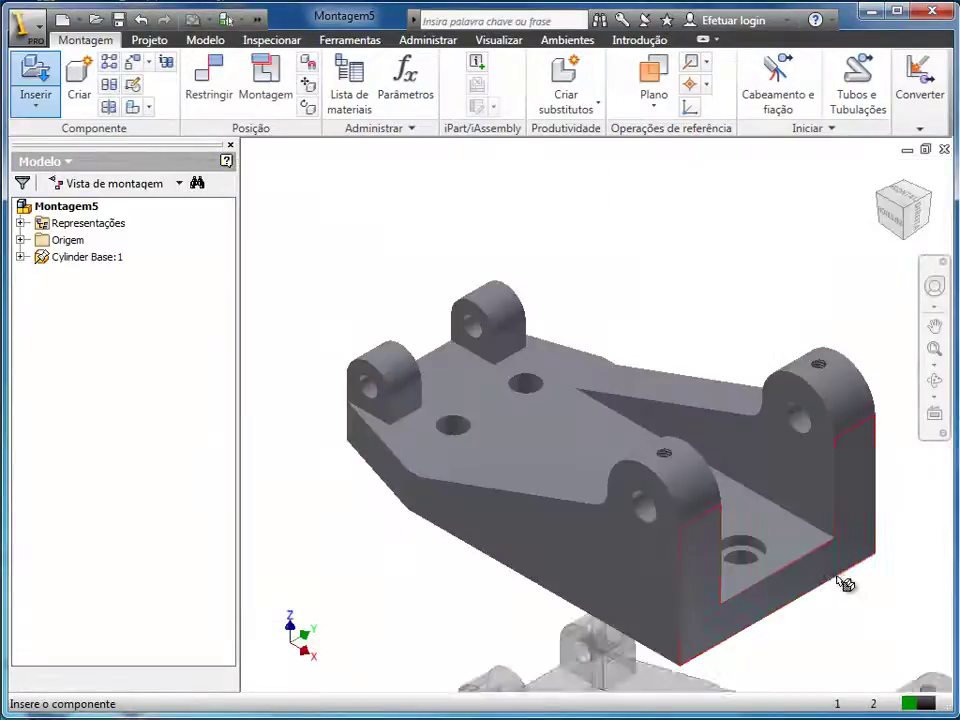
right_click(660, 240)
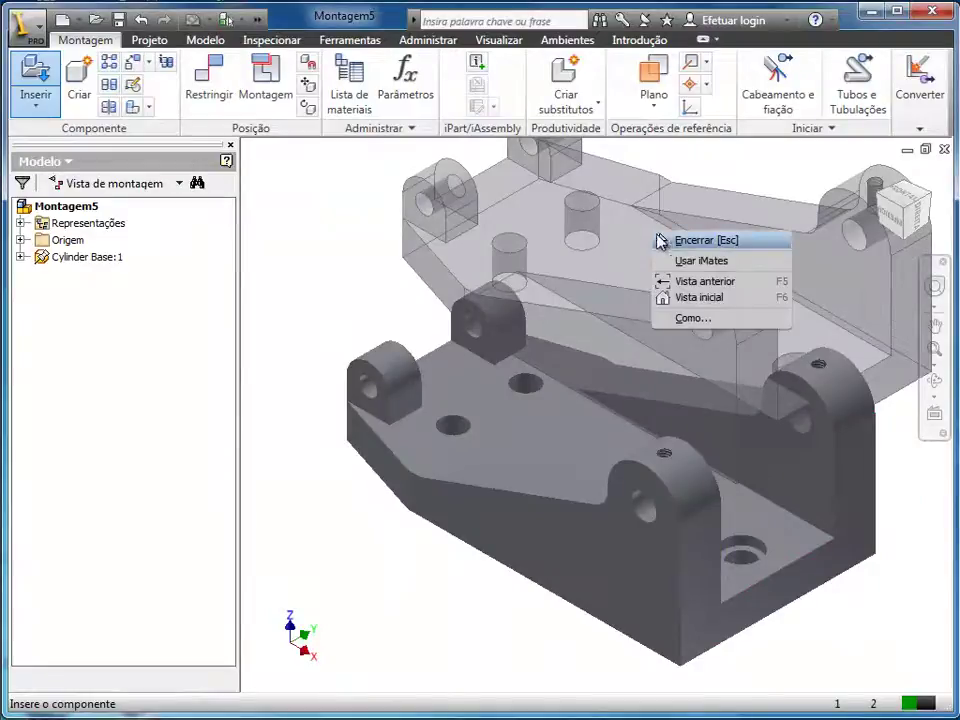
left_click(666, 242)
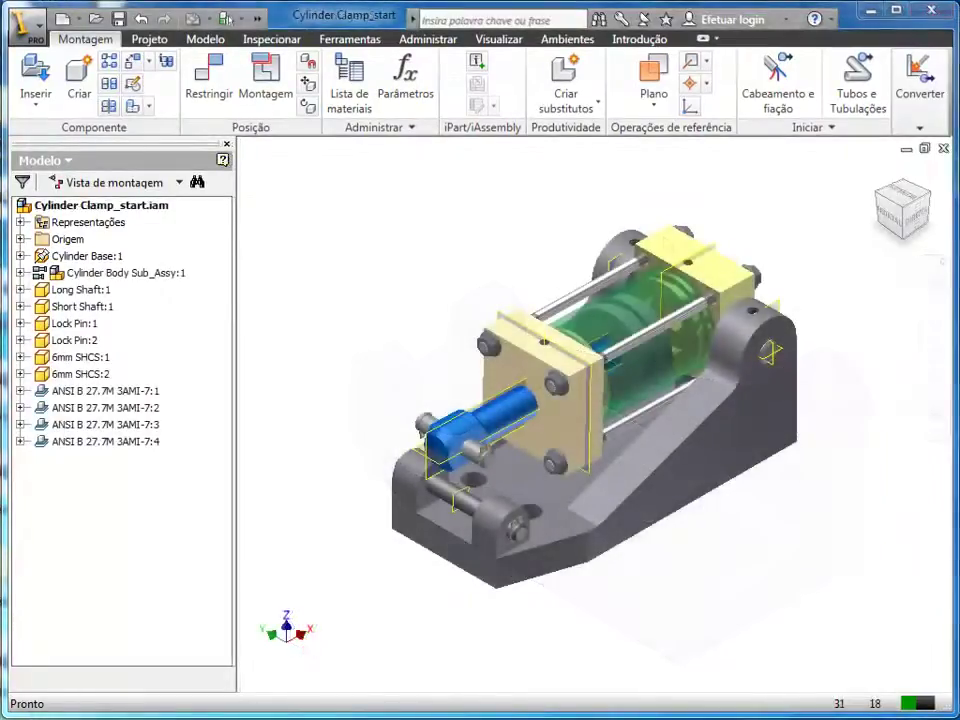
Insert the Clamp part and place one copy, Clamp:1, above the base.
left_click(38, 78)
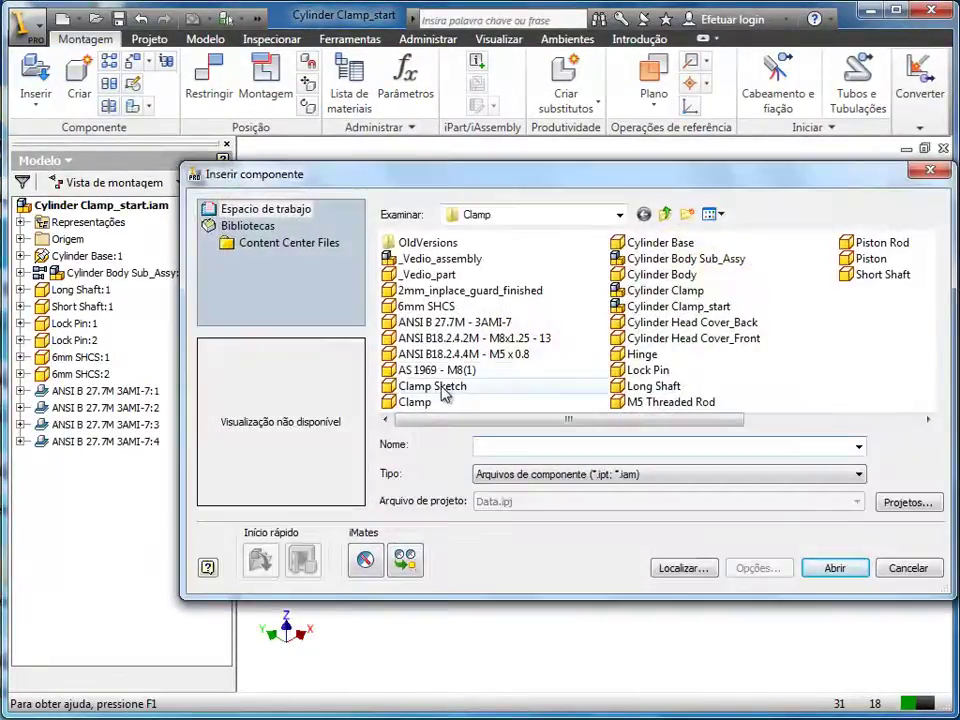
left_click(445, 403)
left_click(845, 568)
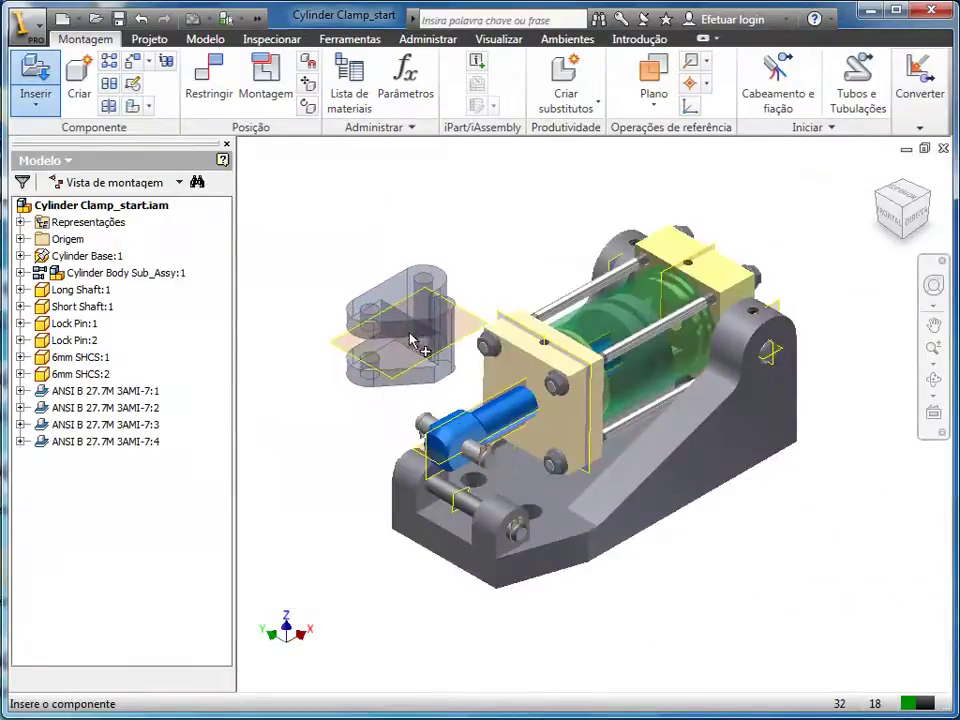
left_click(415, 335)
right_click(350, 410)
left_click(356, 408)
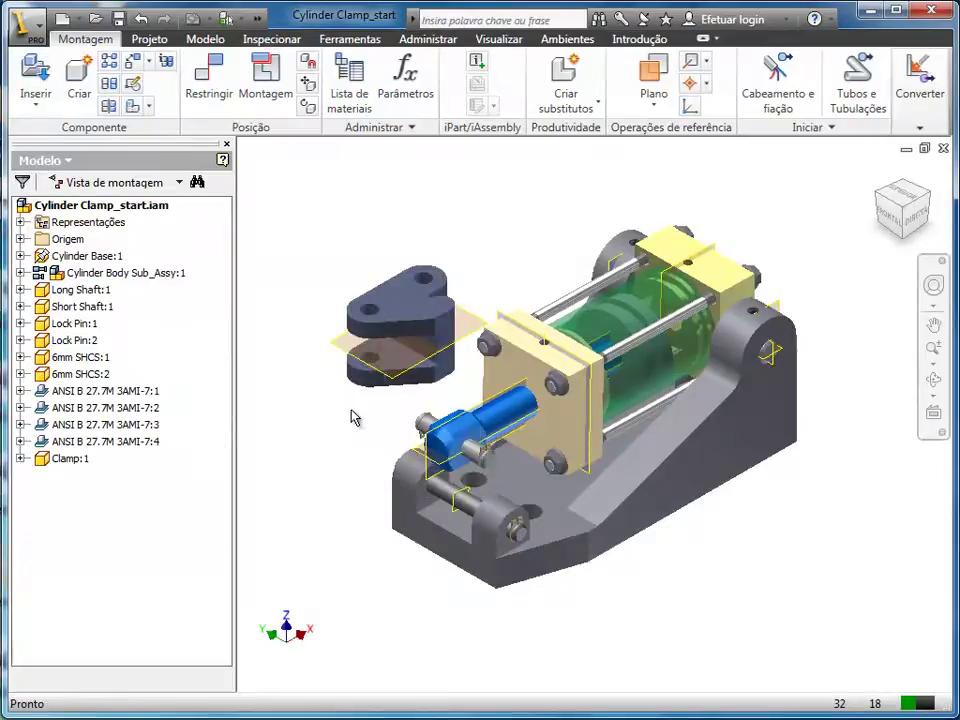
Mate the Clamp's mid plane to the cylinder rod end plane.
left_click(210, 88)
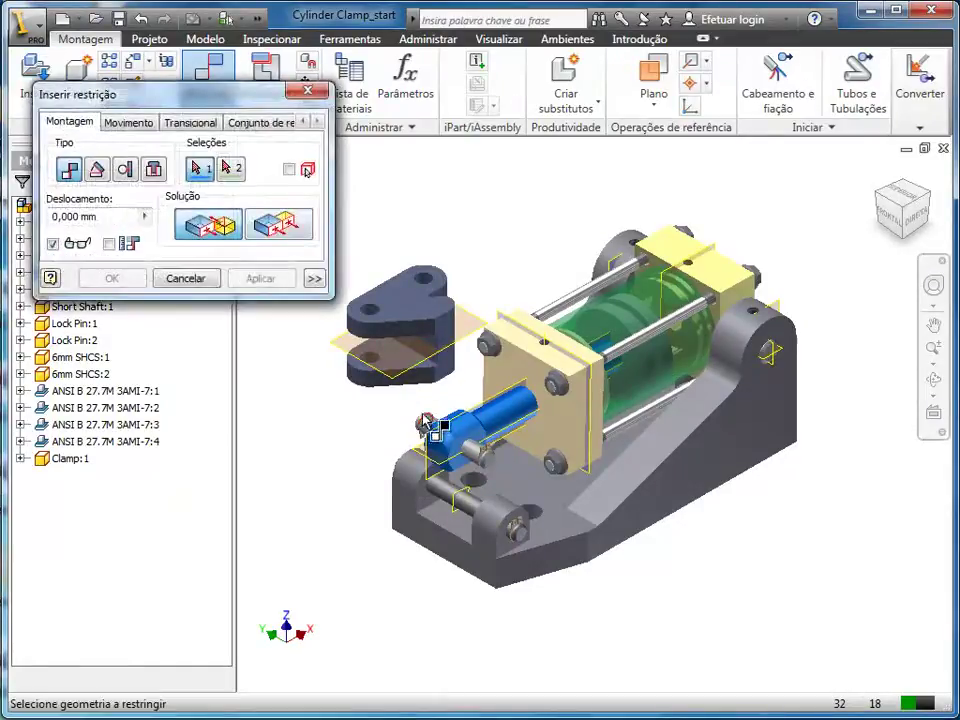
scroll(436, 430, "up", 3)
scroll(422, 416, "down", 2)
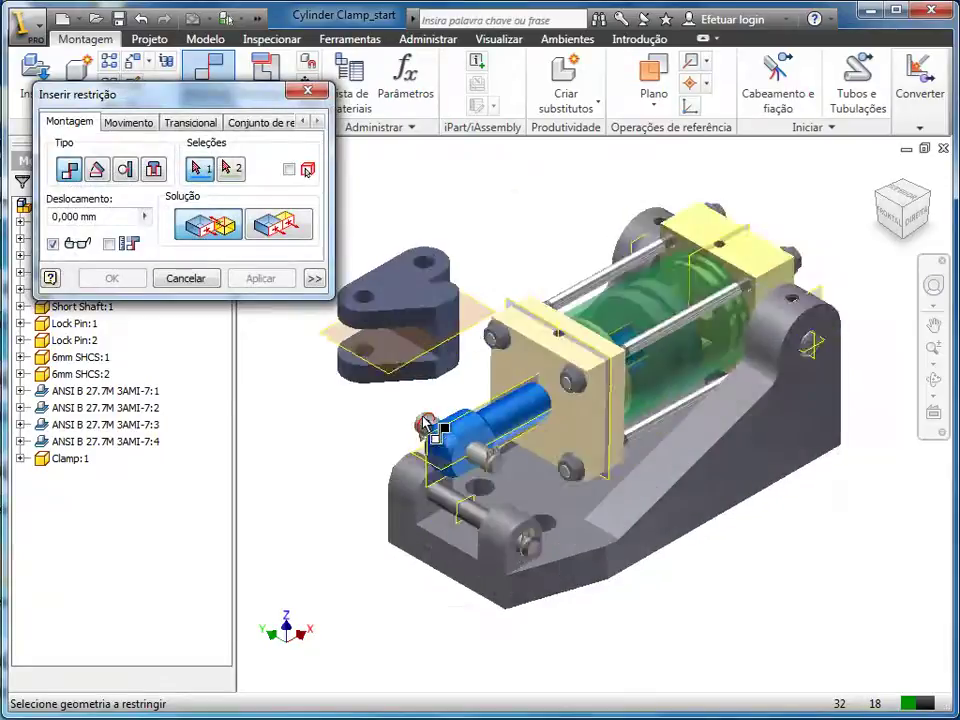
scroll(430, 425, "down", 3)
middle_click_drag(377, 421, 503, 418)
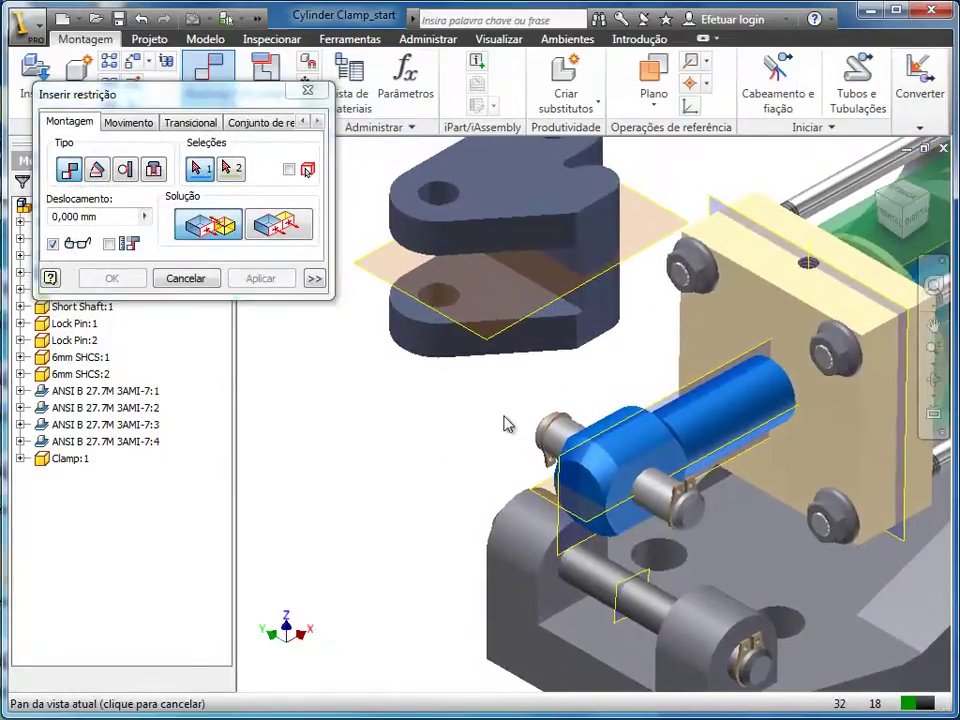
left_click(375, 275)
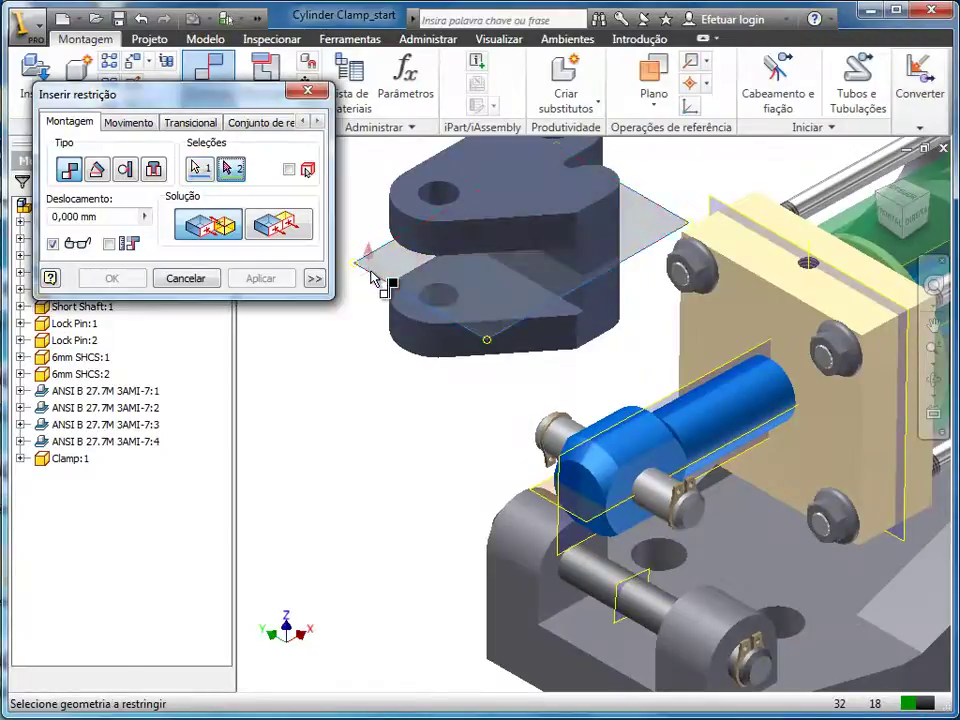
left_click(675, 403)
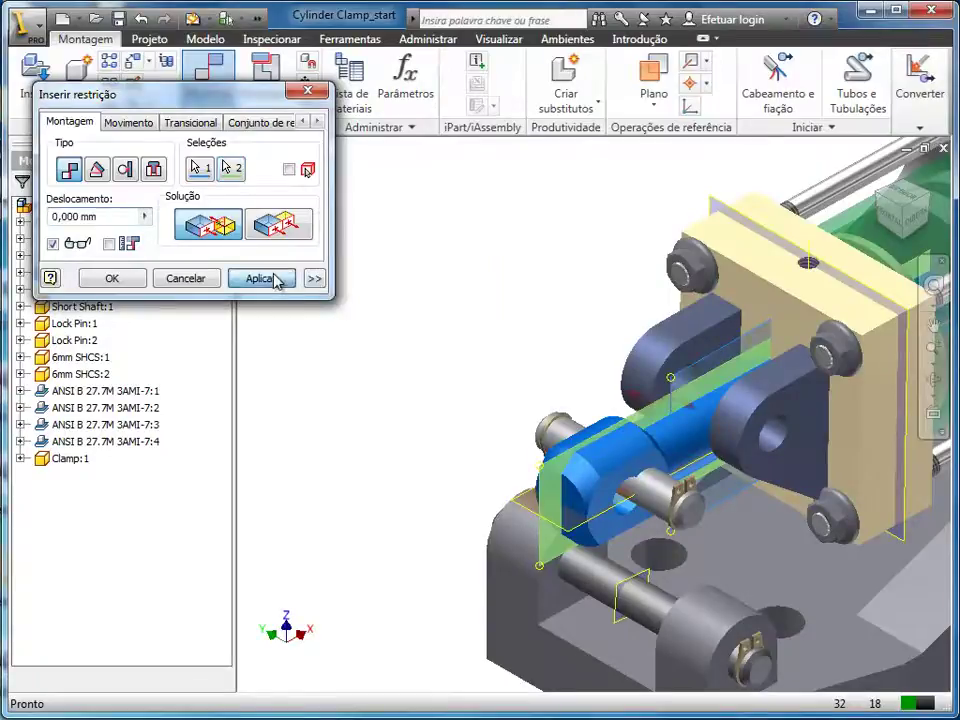
left_click(259, 278)
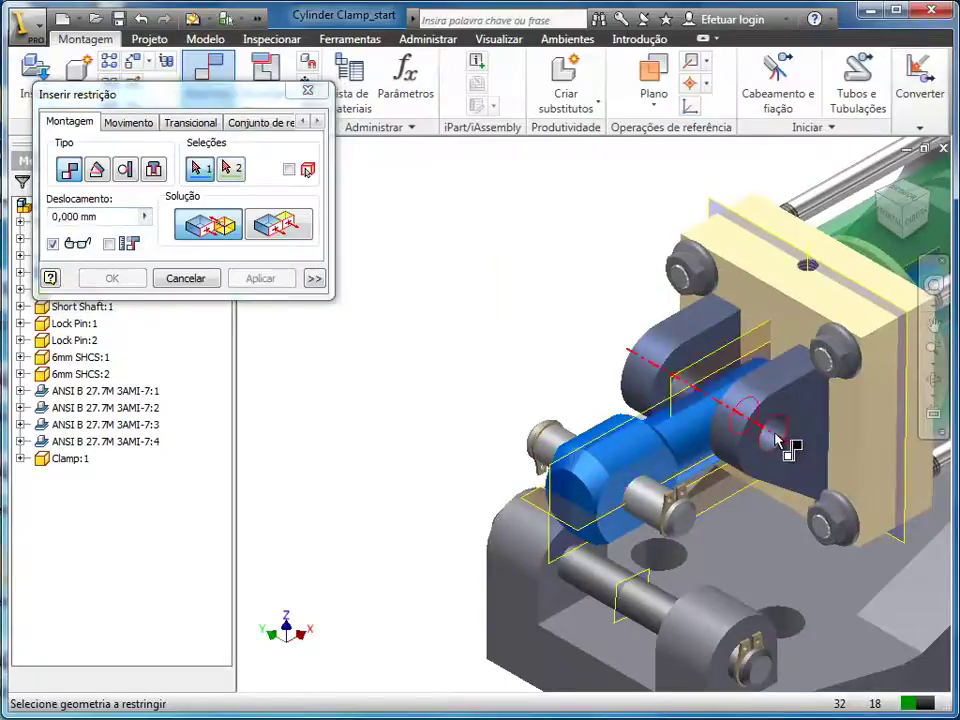
Align the Clamp arm hole axes with the pin axes, including the lower pivot pin.
left_click(781, 440)
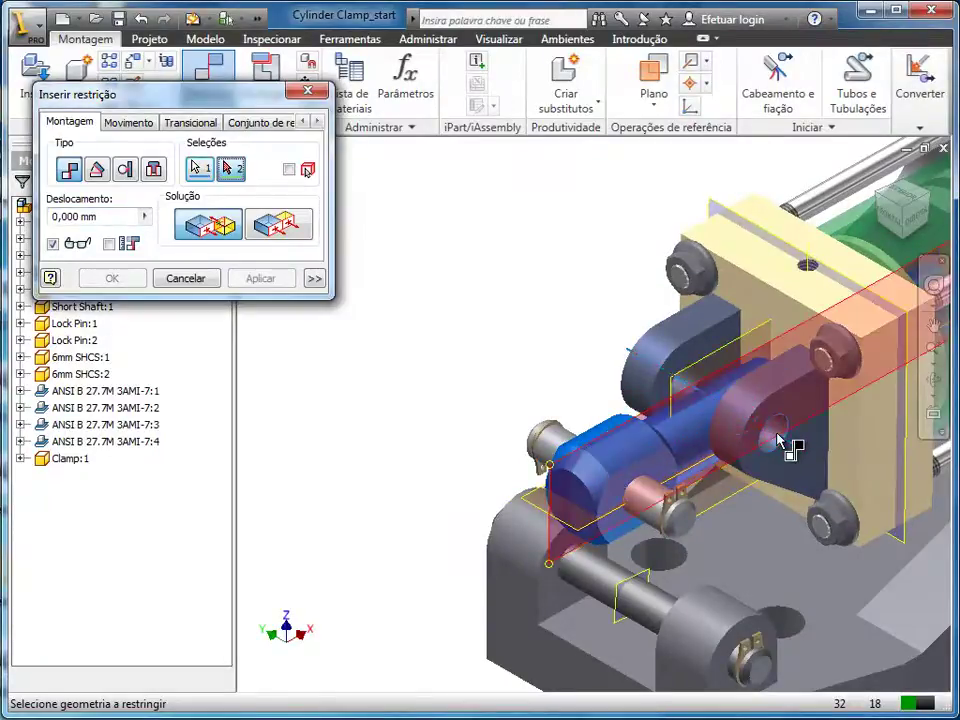
left_click(652, 510)
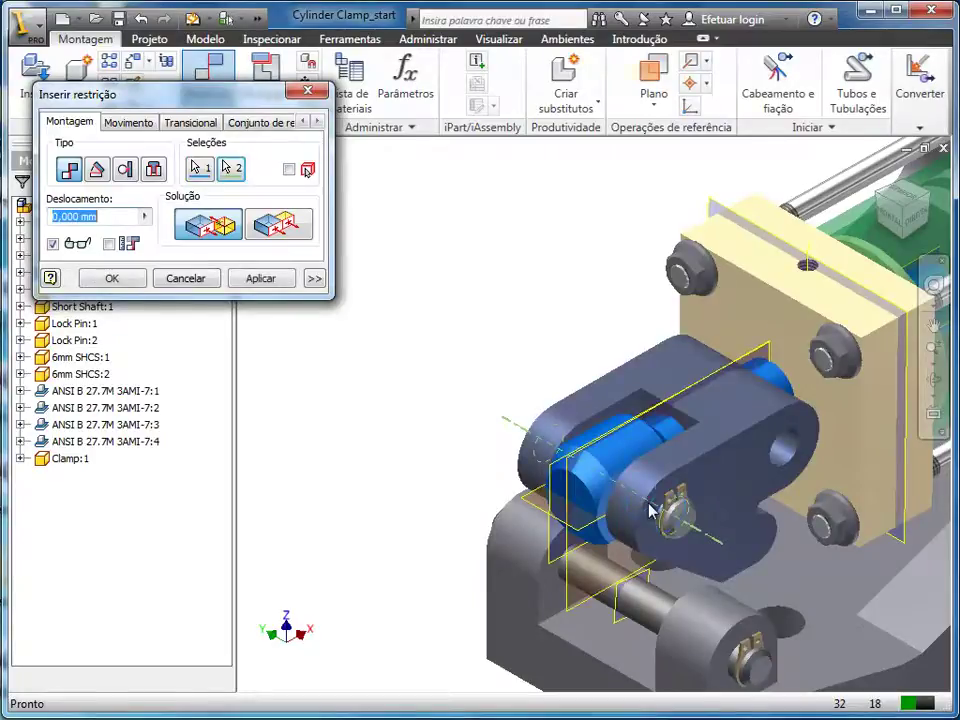
left_click(262, 279)
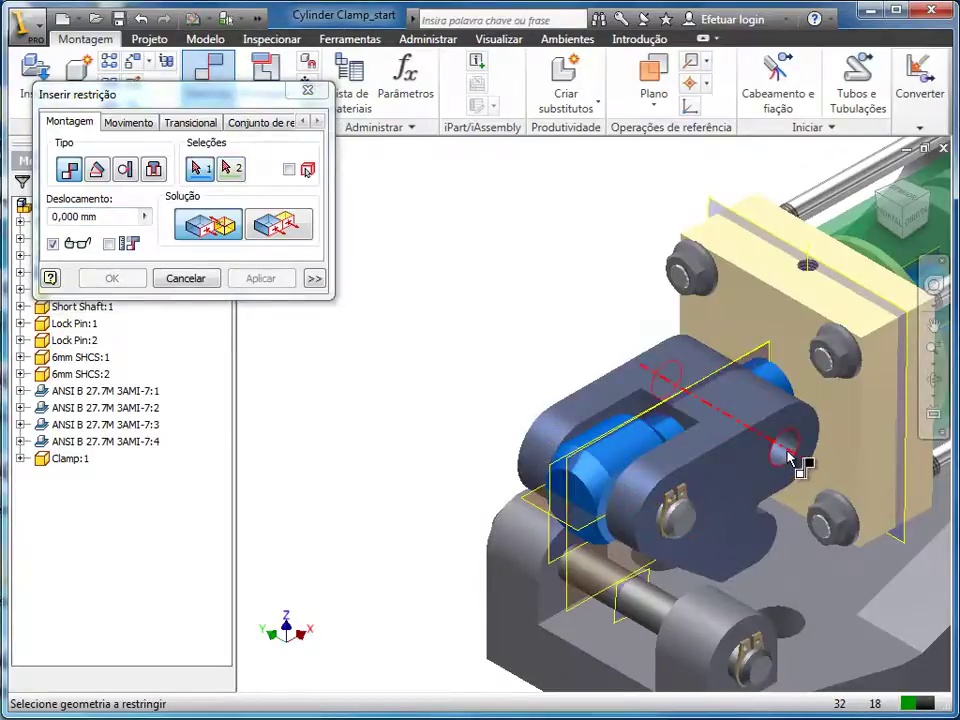
left_click(790, 458)
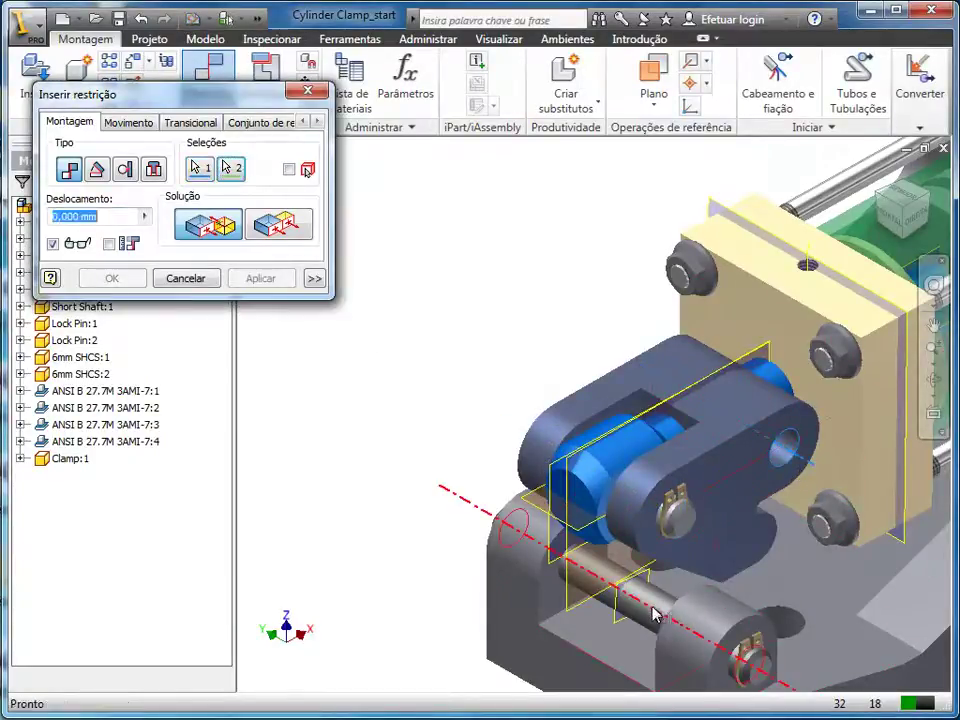
left_click(652, 614)
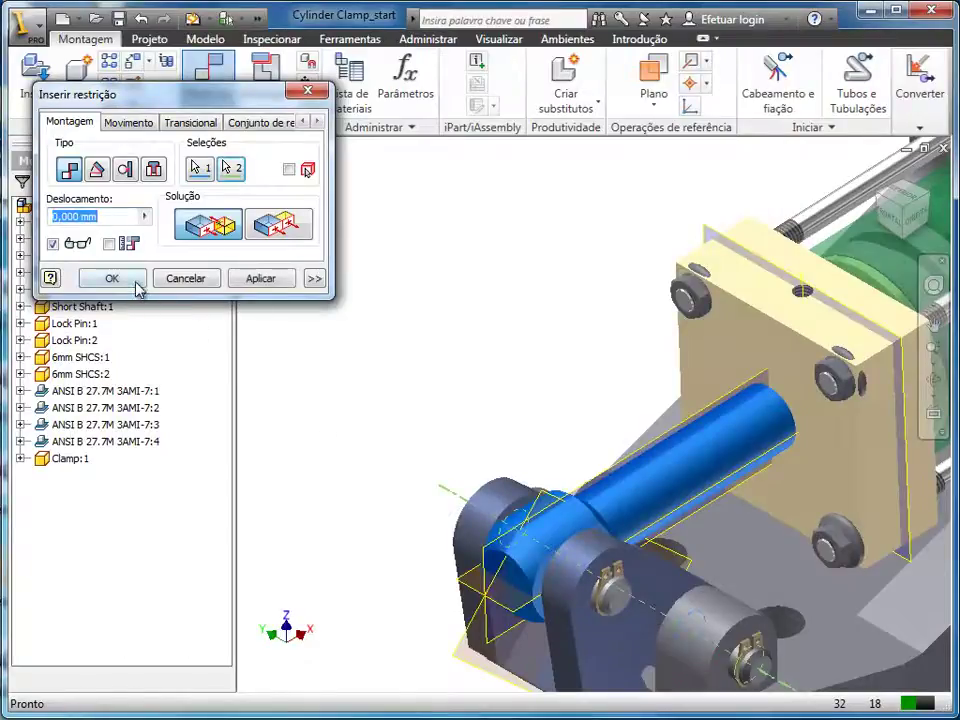
left_click(112, 279)
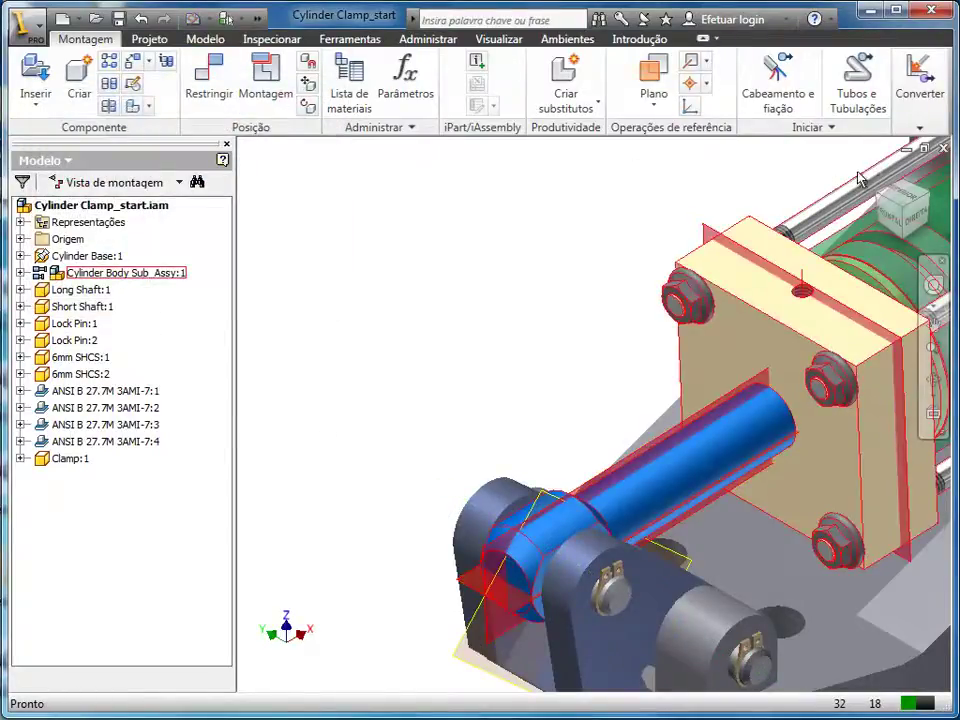
Rotate Clamp:1 upright about its pivot, then save and close the Cylinder Clamp assembly.
left_click(903, 210)
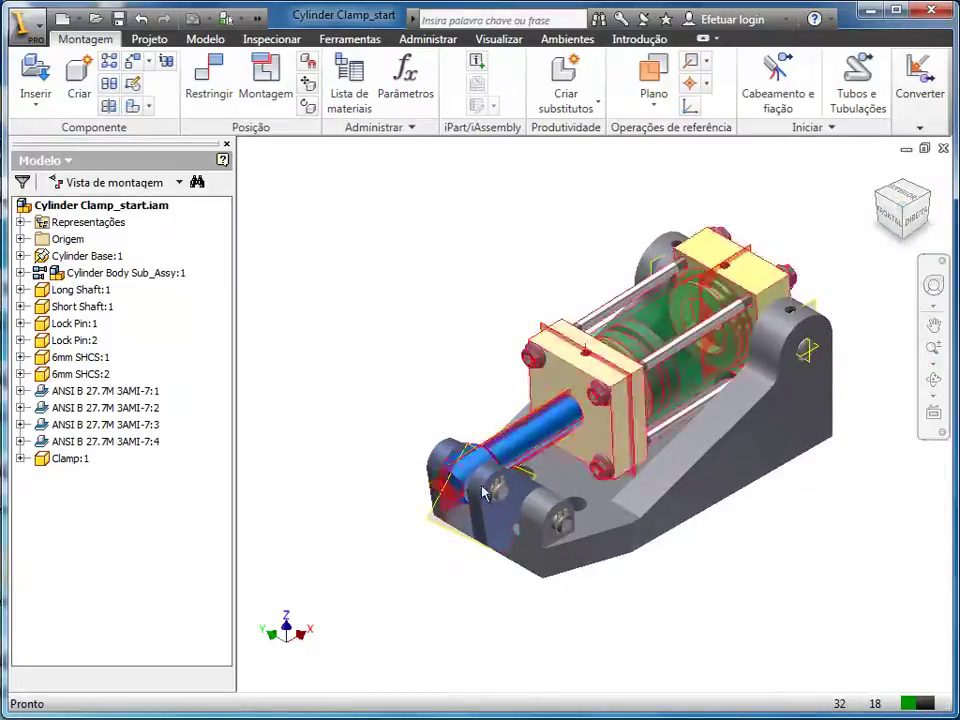
mouse_move(489, 500)
left_mouse_down()
mouse_move(497, 474)
mouse_move(503, 505)
left_mouse_up()
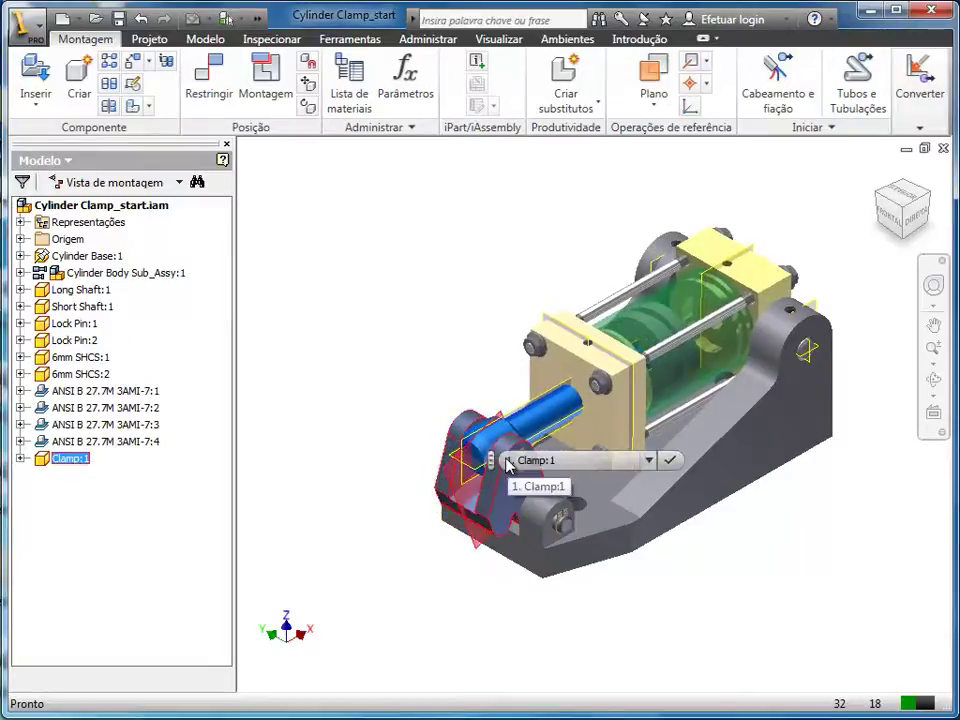
left_click(118, 19)
left_click(577, 304)
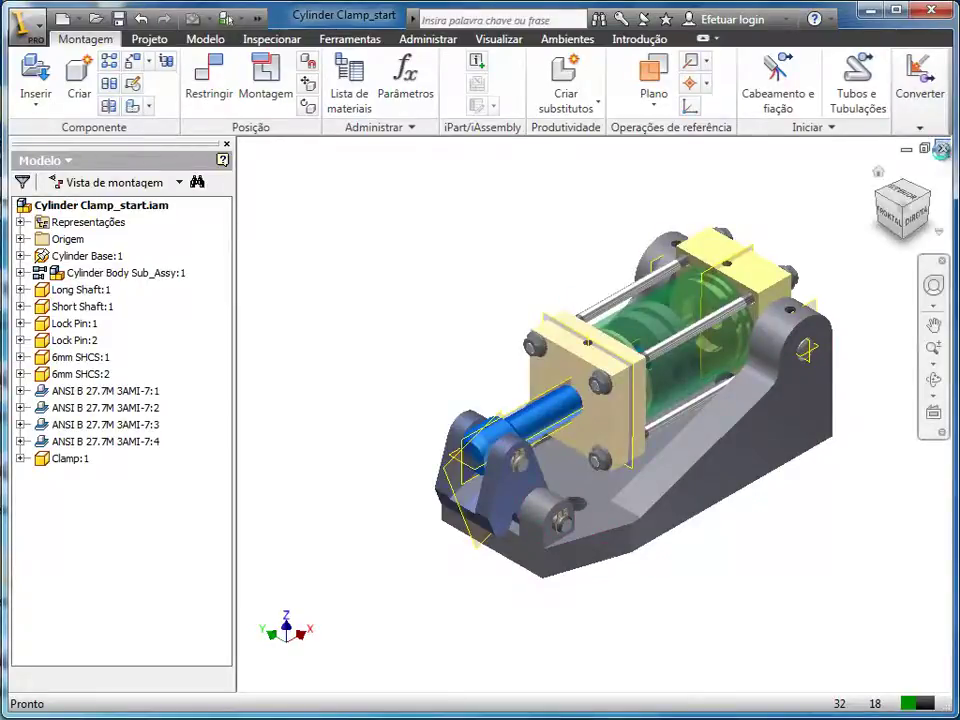
left_click(942, 149)
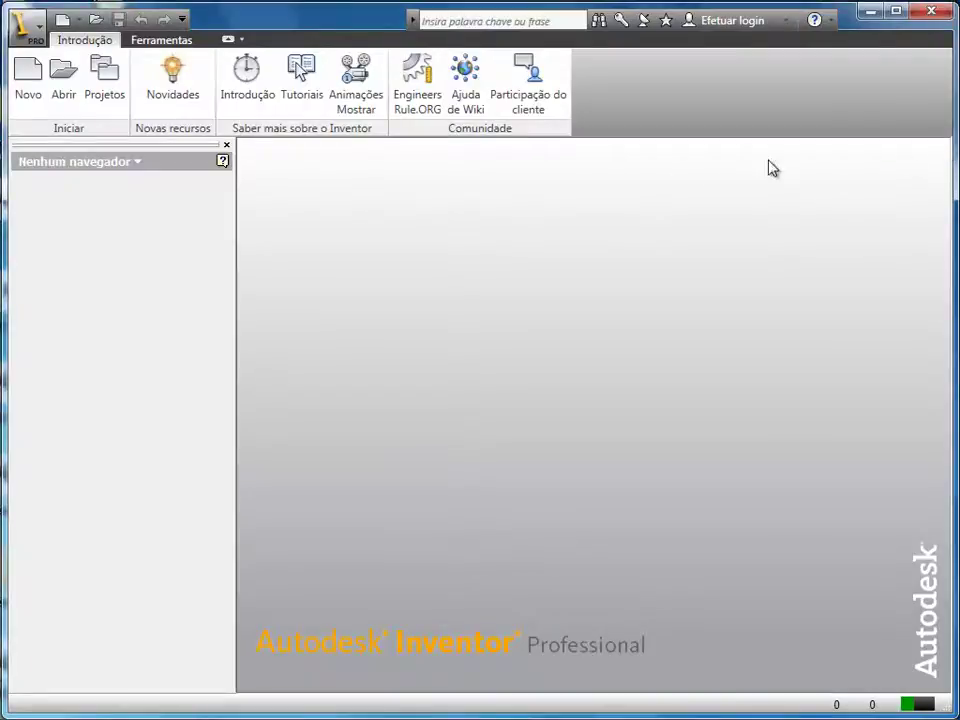
Create a new drawing, Desenho22, from the Padrão.idw template.
left_click(32, 88)
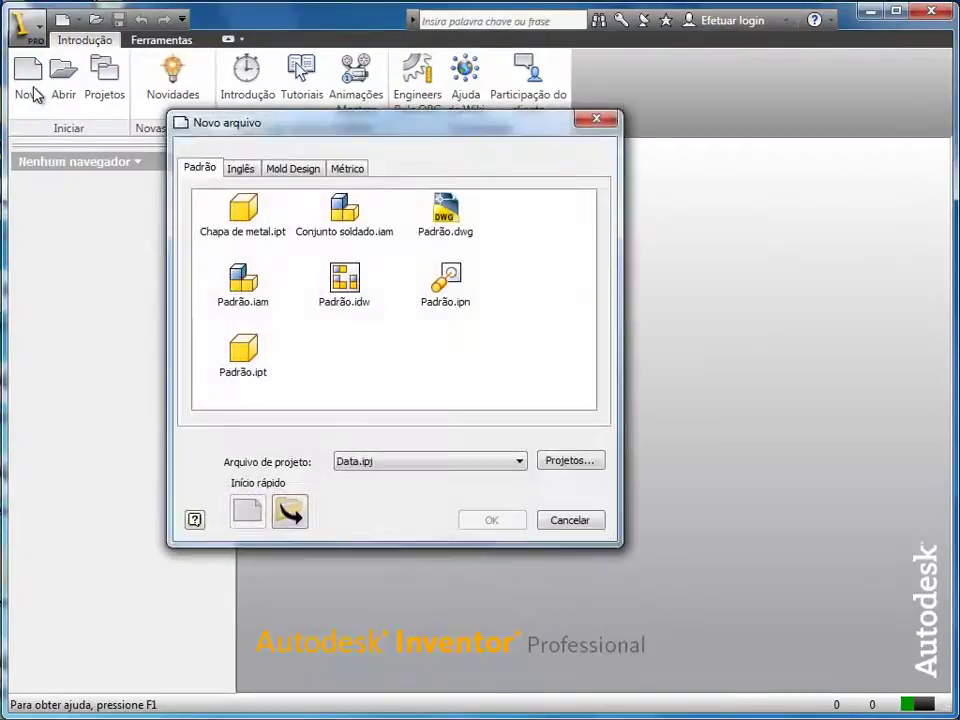
left_click(343, 287)
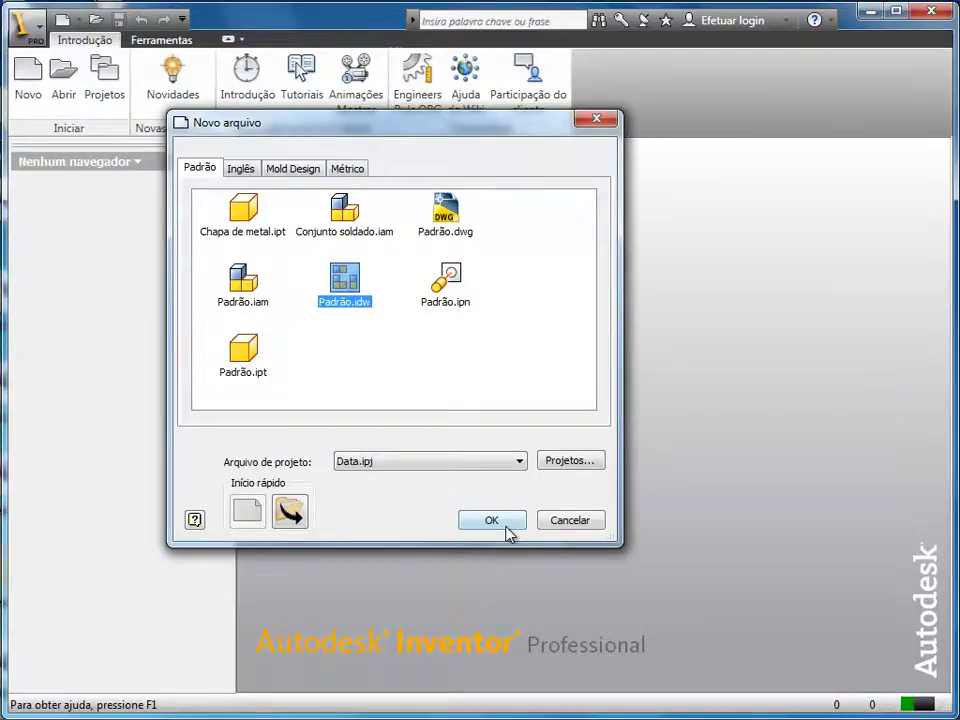
left_click(505, 528)
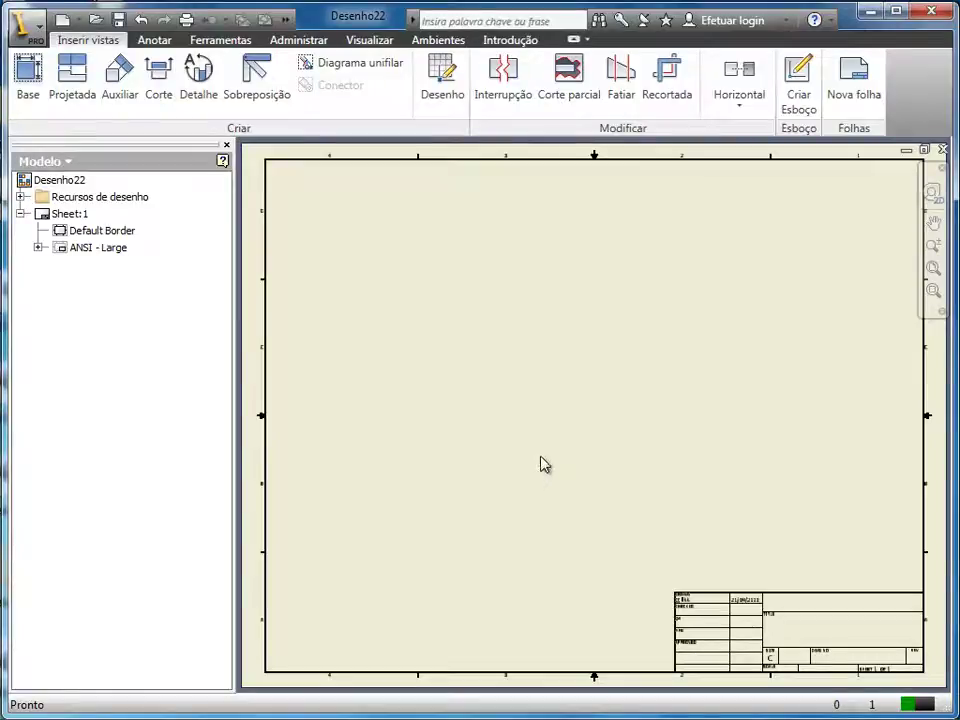
Place a base view of Cylinder Base.ipt with Inferior (bottom) orientation on the sheet.
right_click(541, 463)
left_click(510, 473)
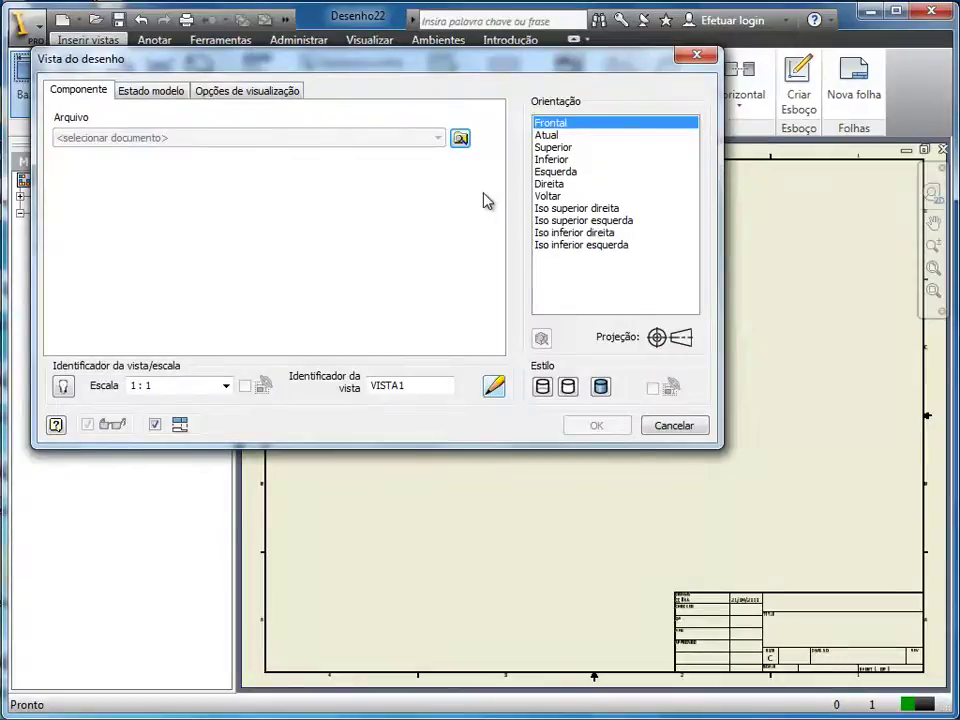
left_click(460, 138)
left_click(399, 276)
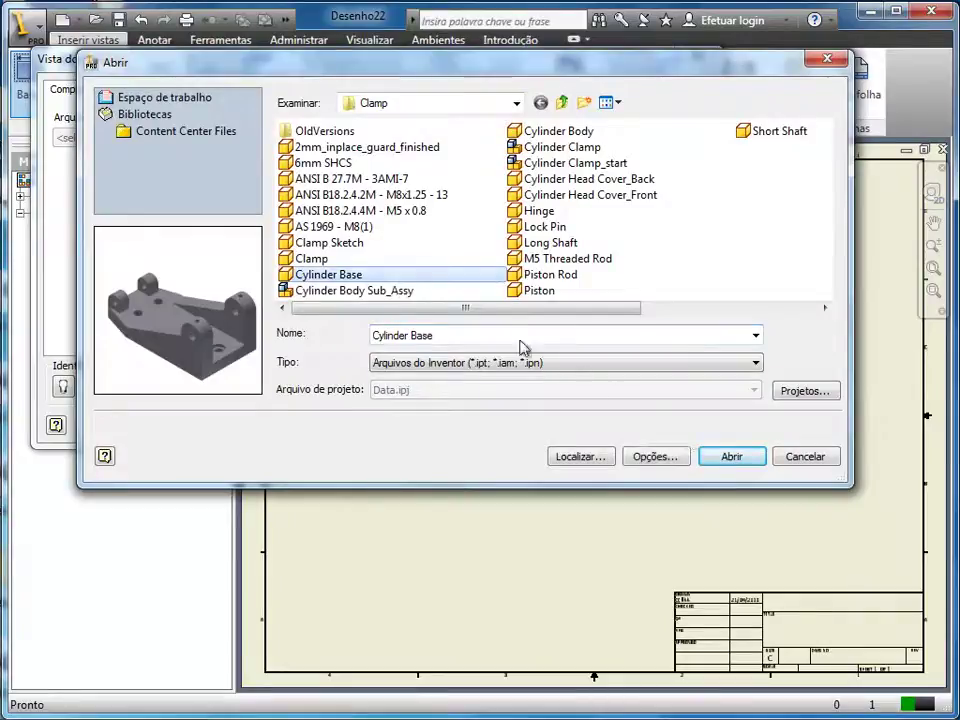
left_click(722, 454)
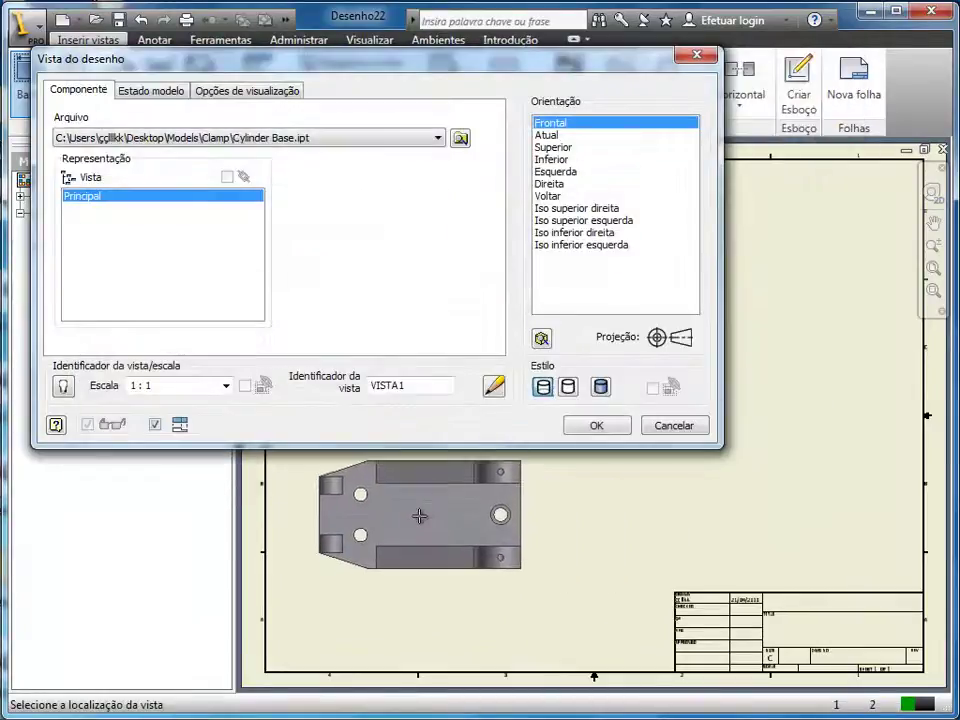
left_click(552, 148)
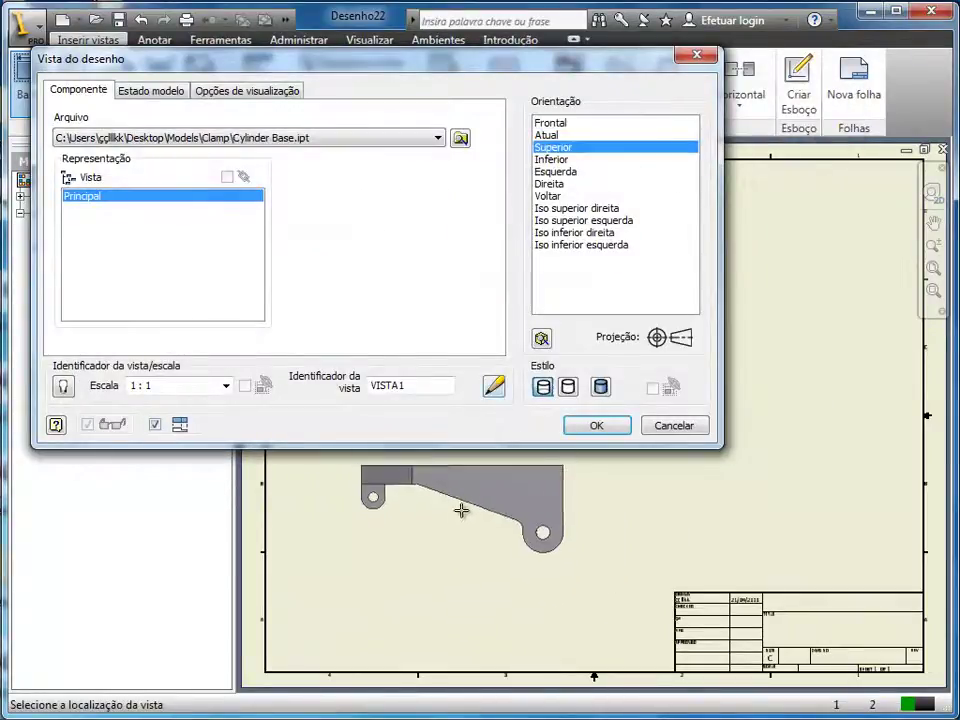
left_click(553, 160)
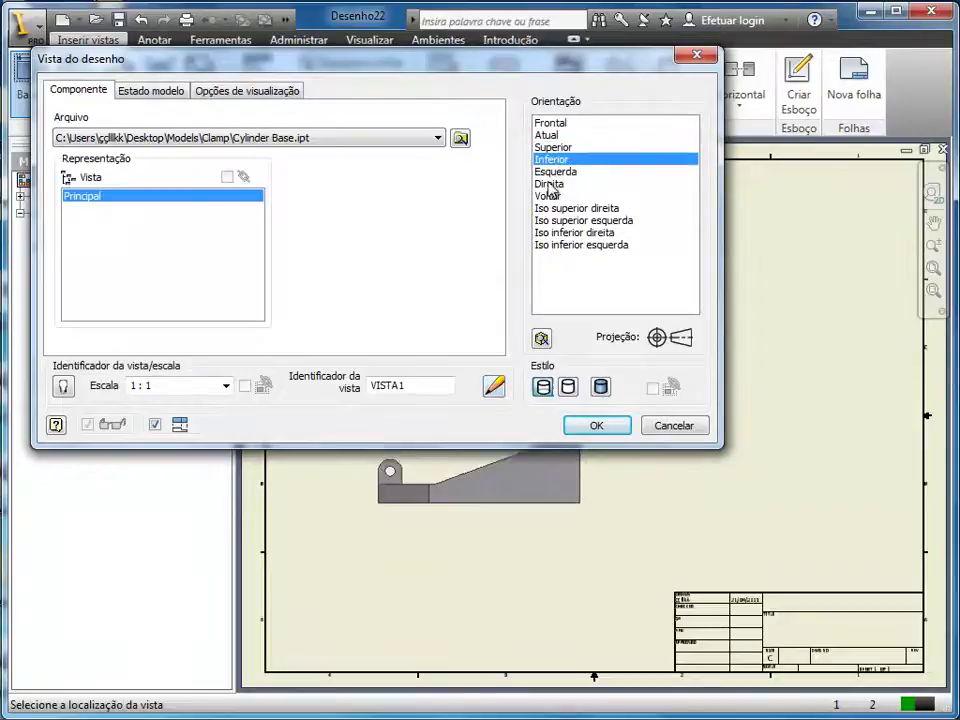
left_click(438, 511)
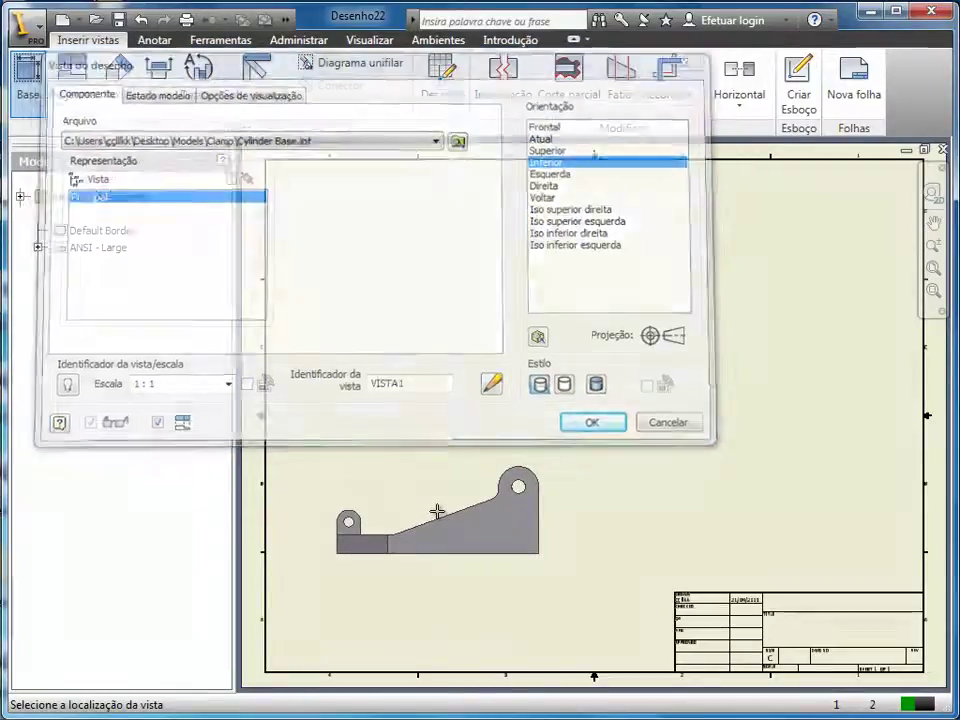
Project a side view to the right and a top view above the base view.
left_click(765, 512)
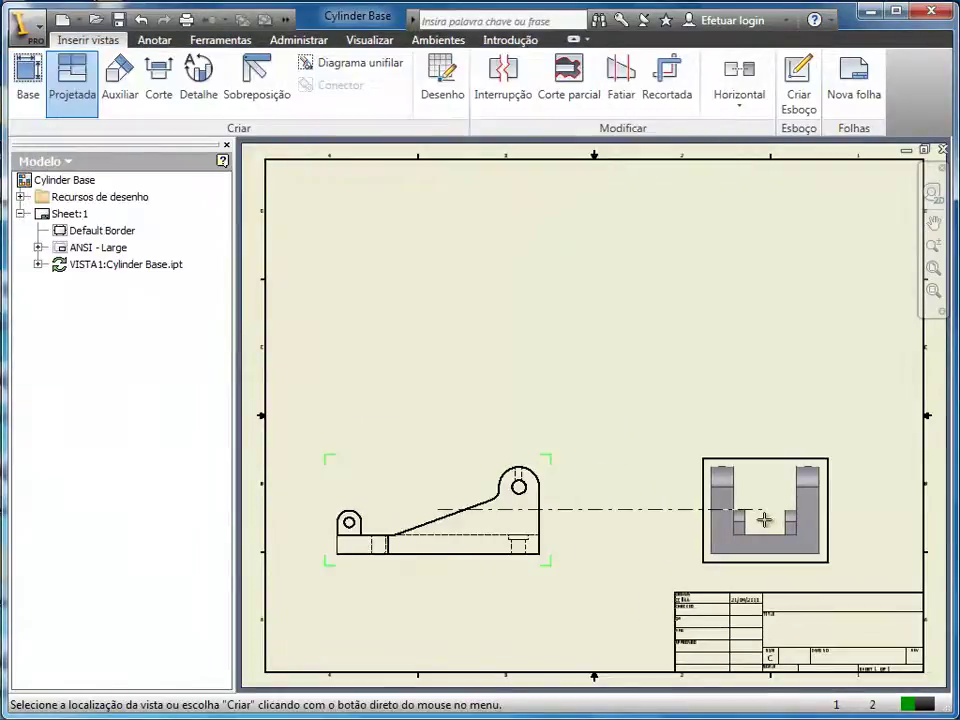
left_click(436, 292)
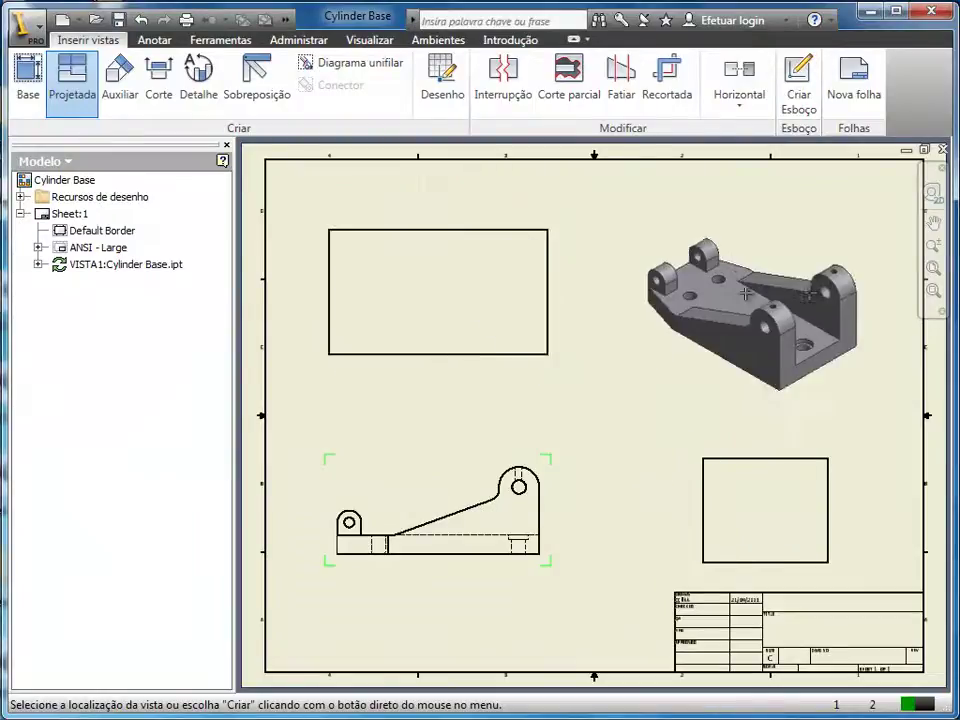
right_click(745, 292)
left_click(756, 297)
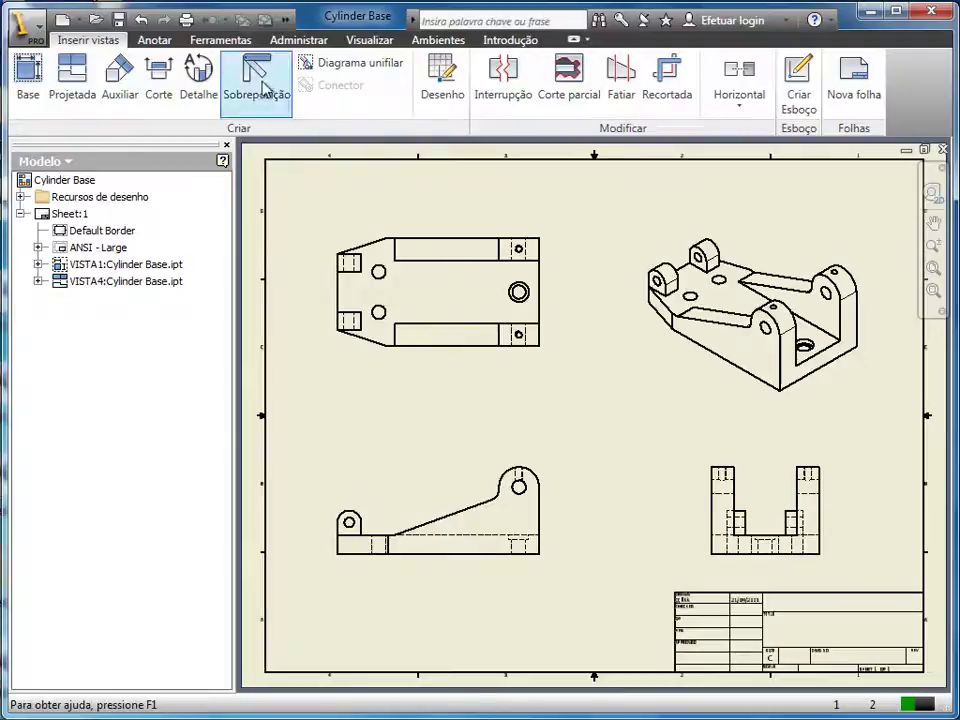
left_click(164, 42)
Dimension the base view's overall width of 6.31 below it.
left_click(28, 82)
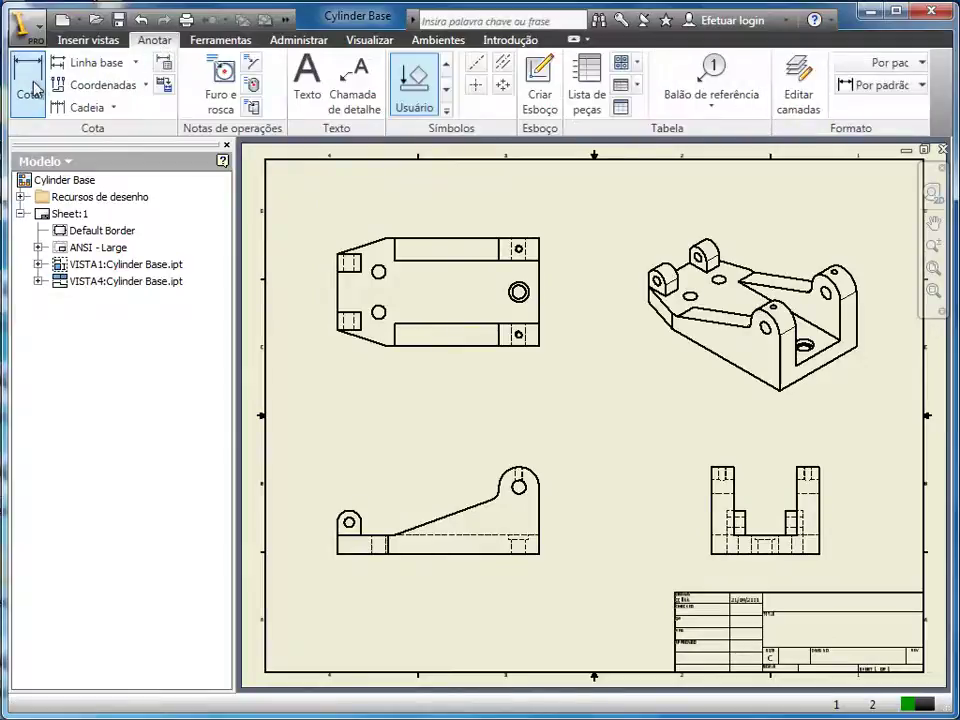
left_click(336, 549)
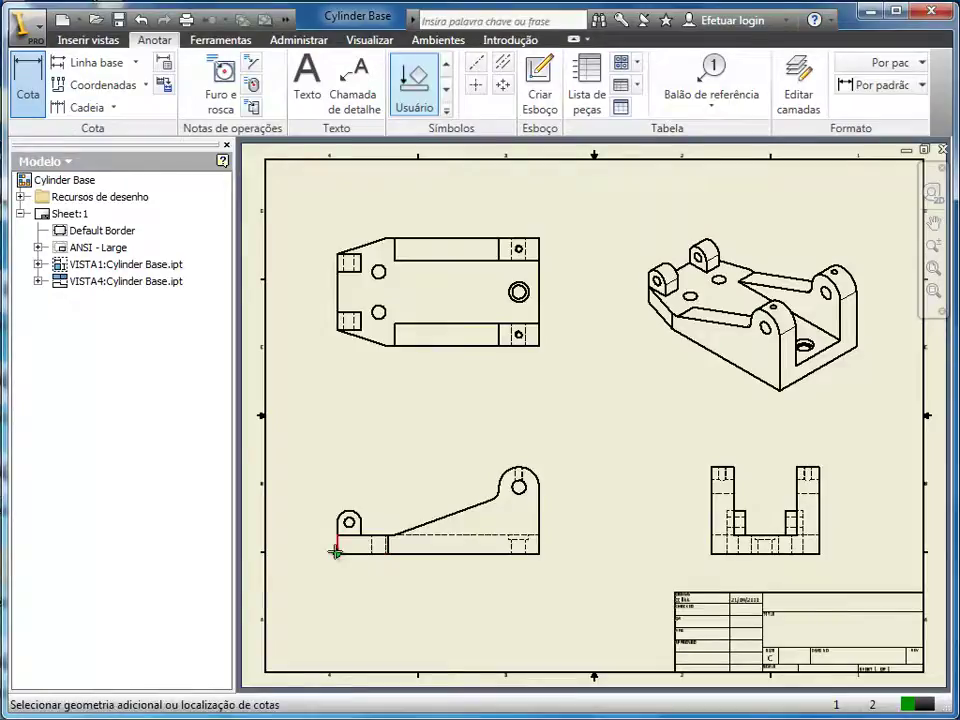
left_click(538, 553)
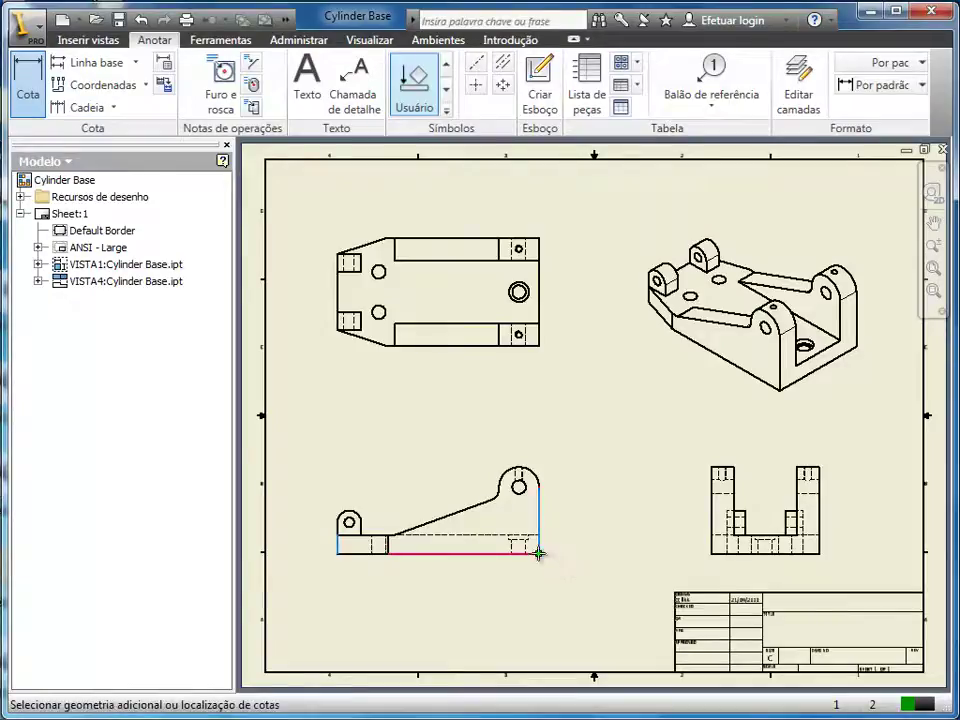
left_click(509, 604)
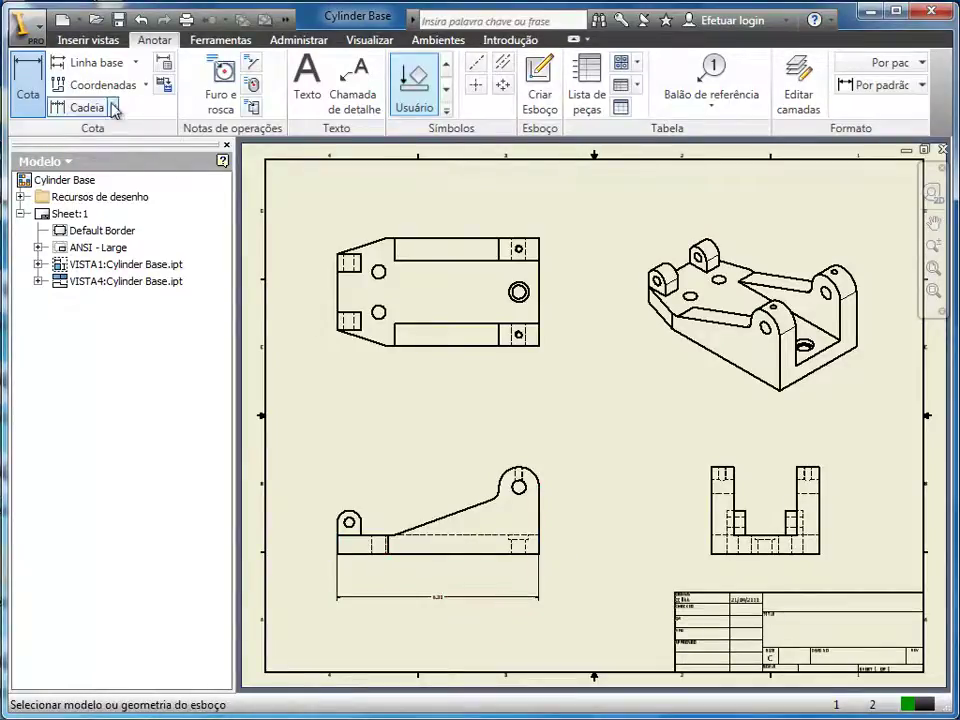
Add baseline dimensions to the top view edges, placed above the view.
left_click(95, 62)
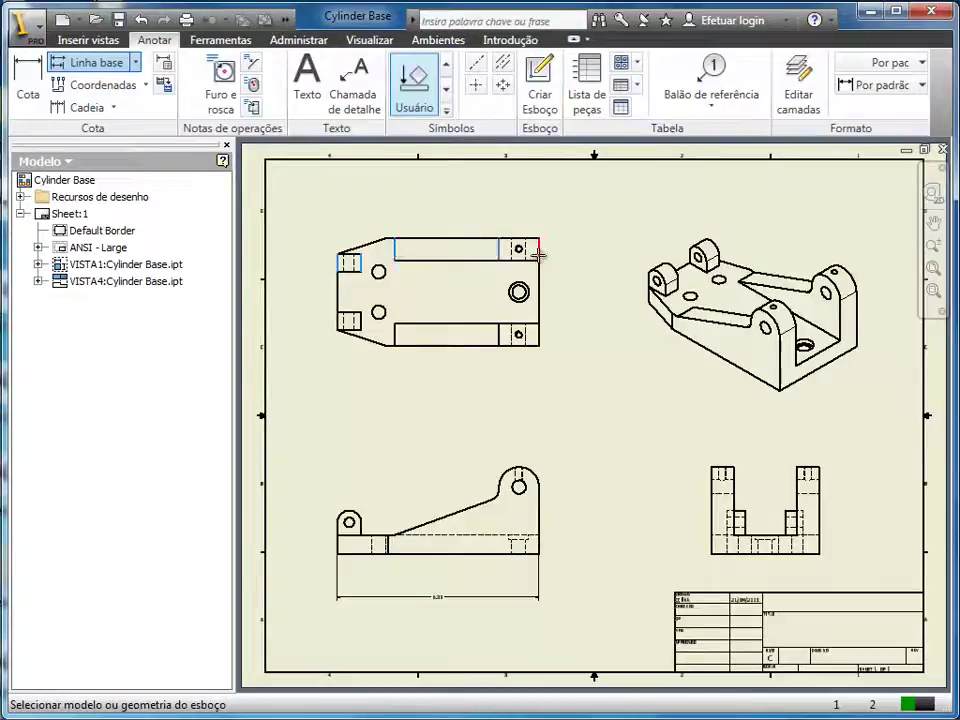
right_click(512, 214)
left_click(521, 216)
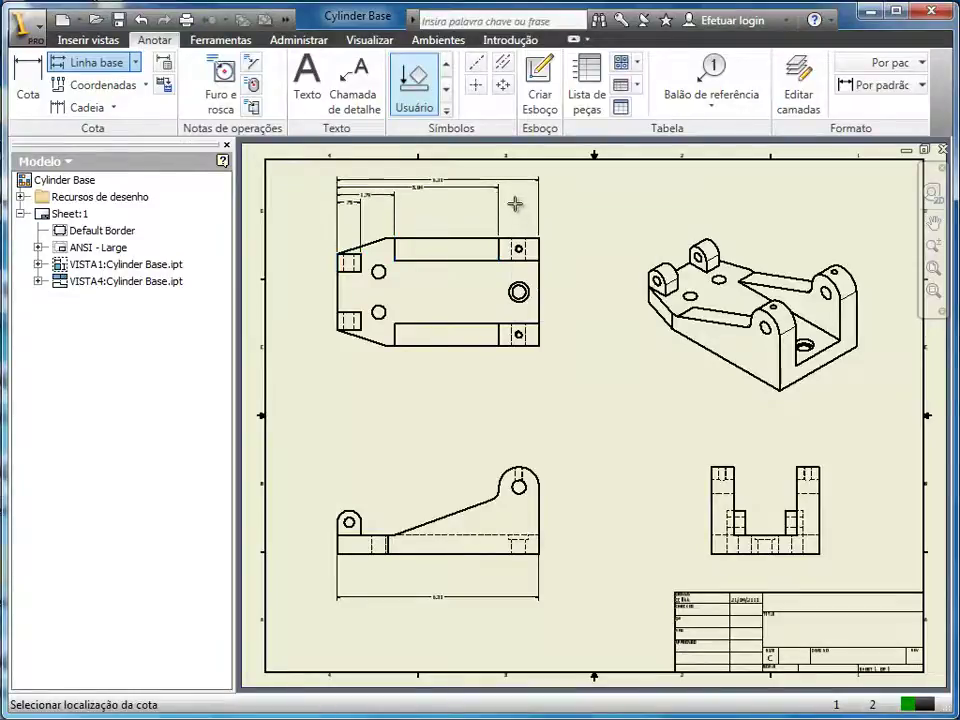
left_click(515, 204)
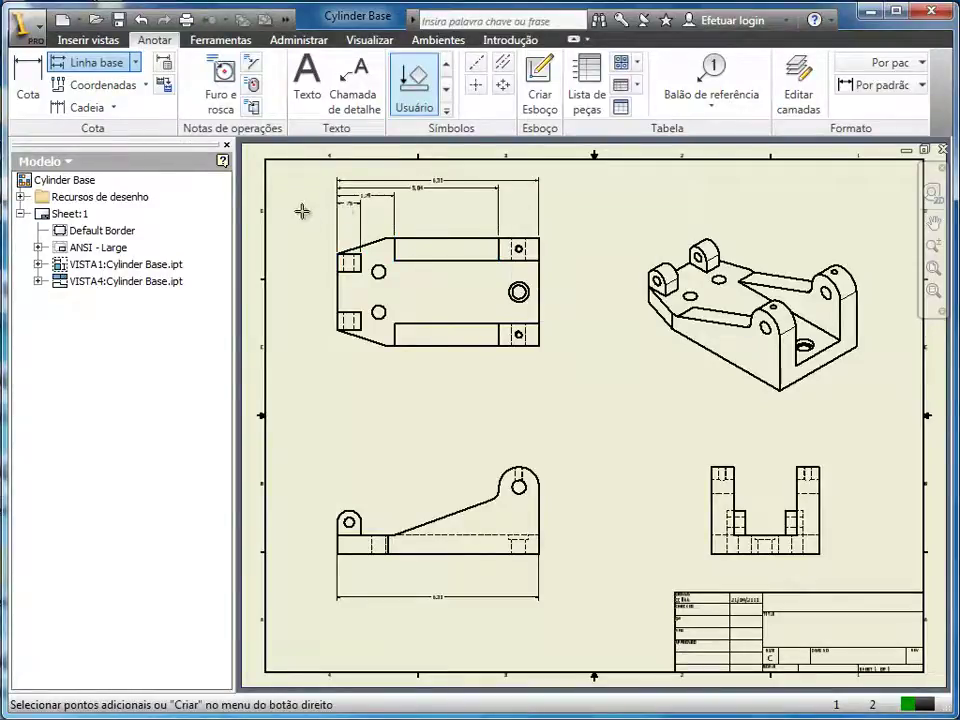
right_click(302, 211)
left_click(334, 218)
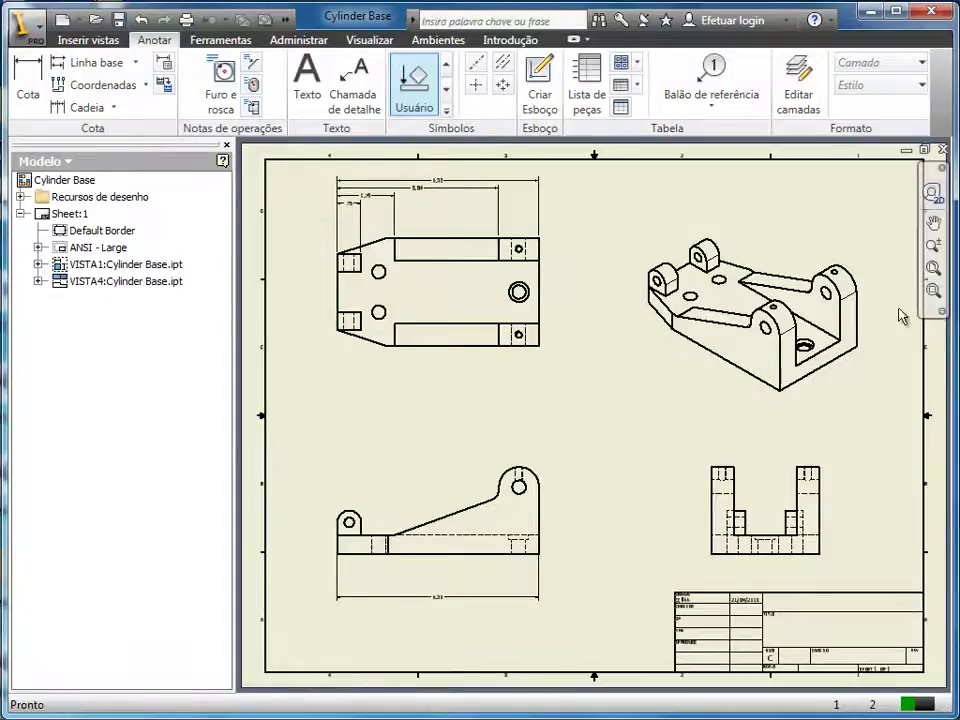
left_click(933, 290)
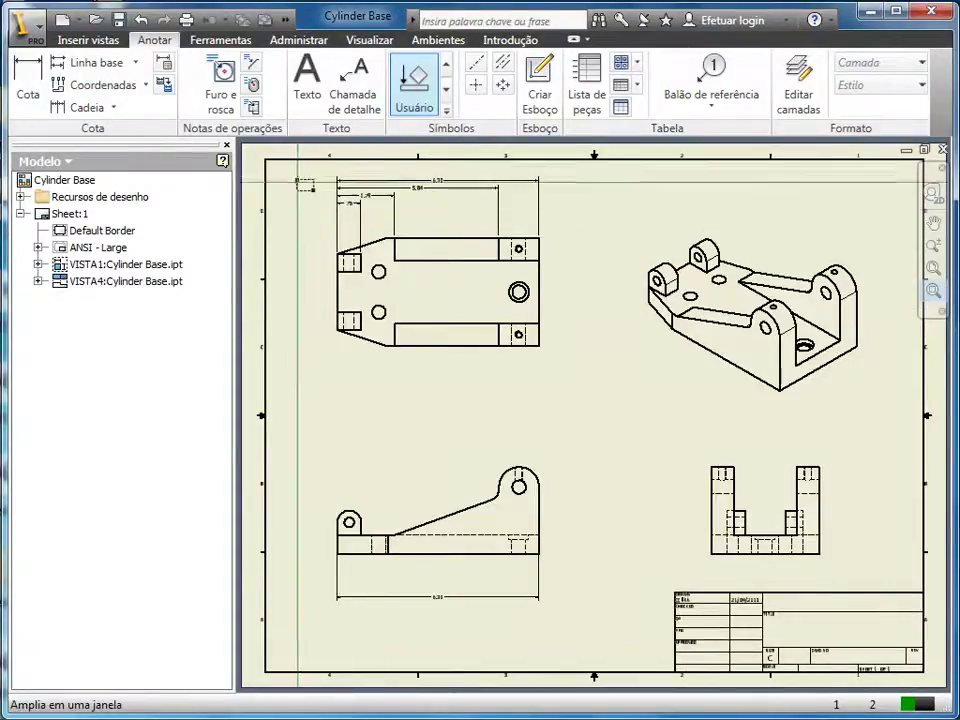
left_click_drag(302, 169, 561, 364)
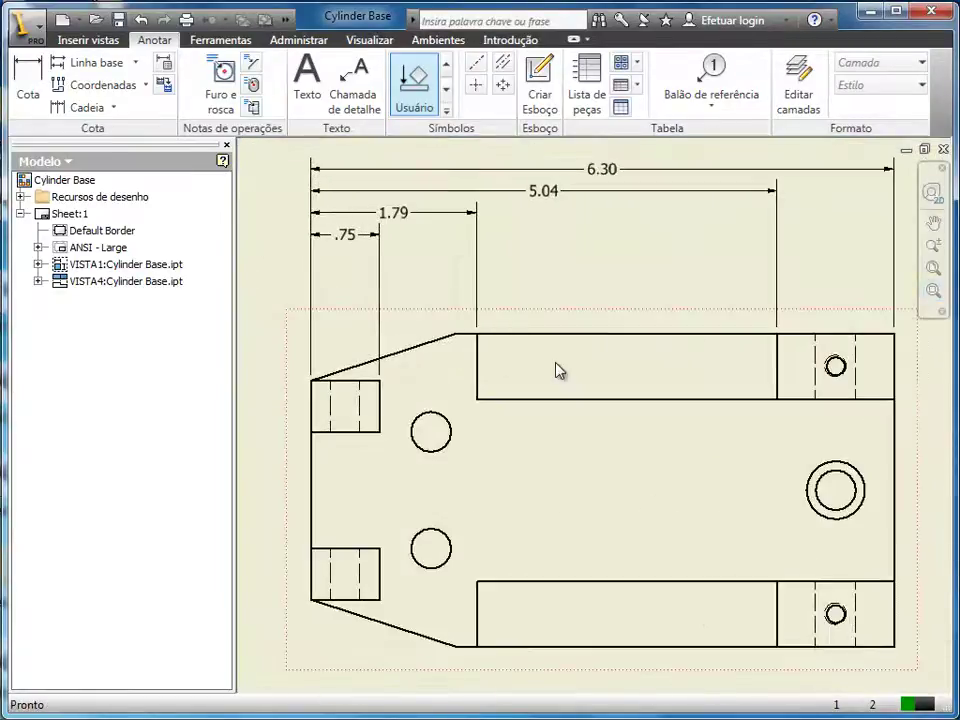
left_click(930, 268)
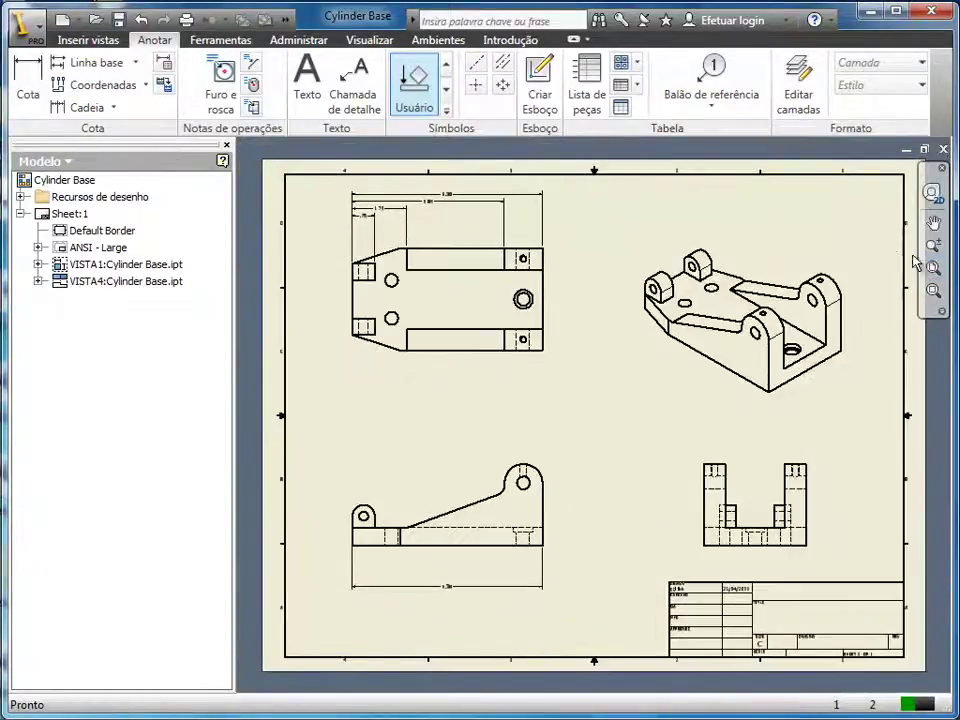